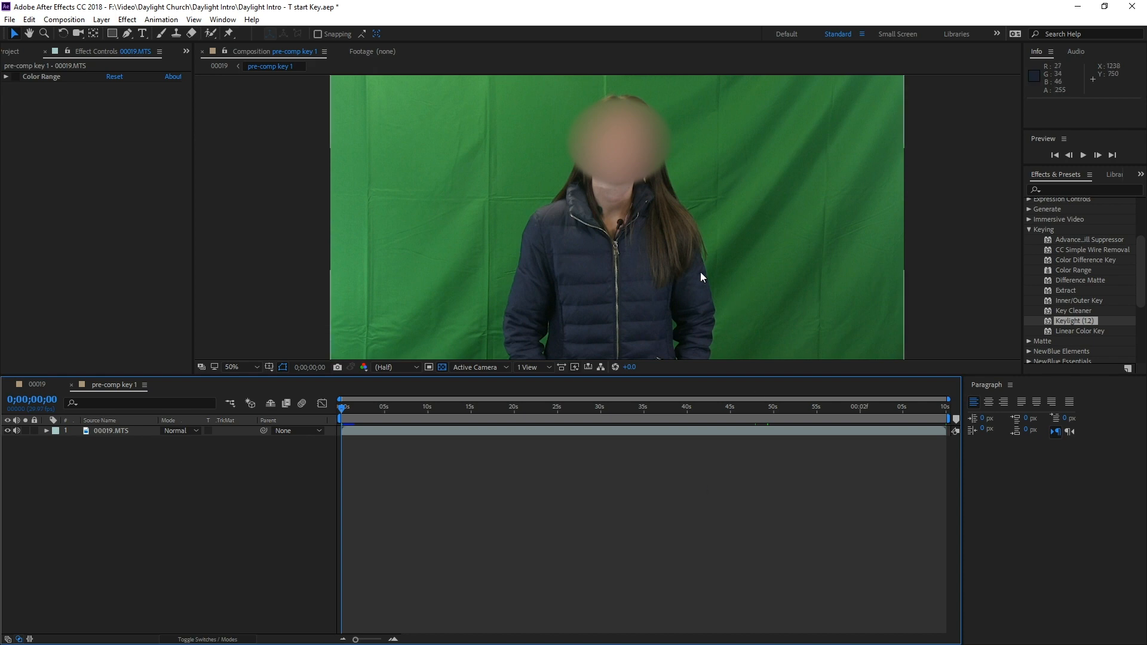
Try the Keylight (1.2) effect on the 00019.MTS layer, sampling the green backdrop as the Screen Colour
scroll(586, 217, "up", 3)
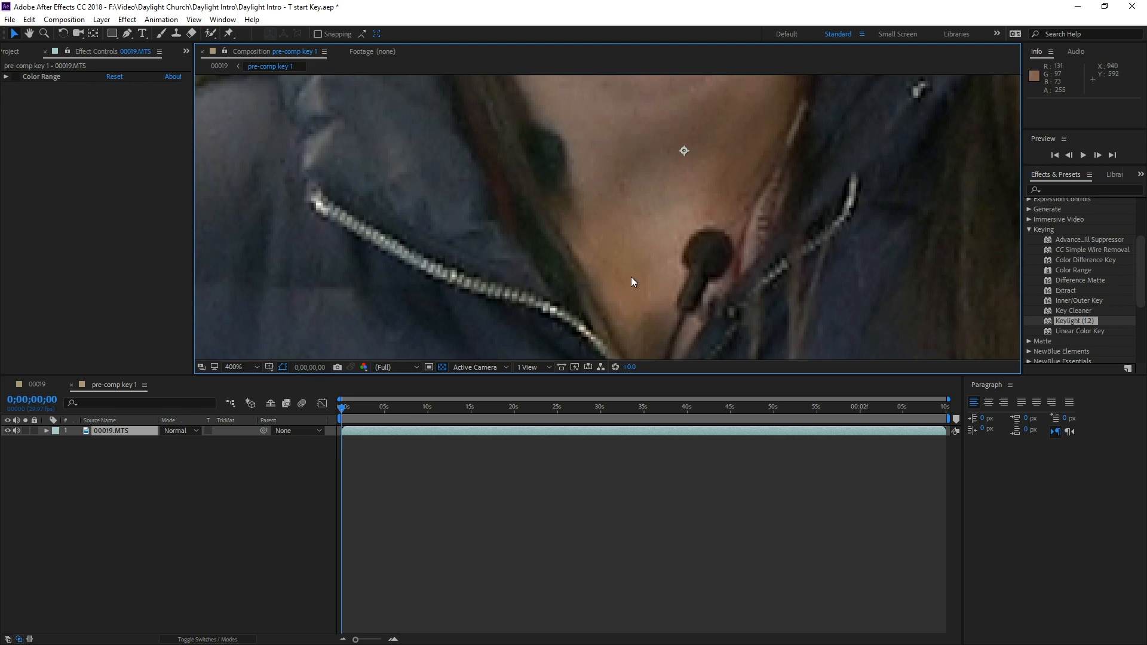
left_click_drag(1066, 320, 40, 181)
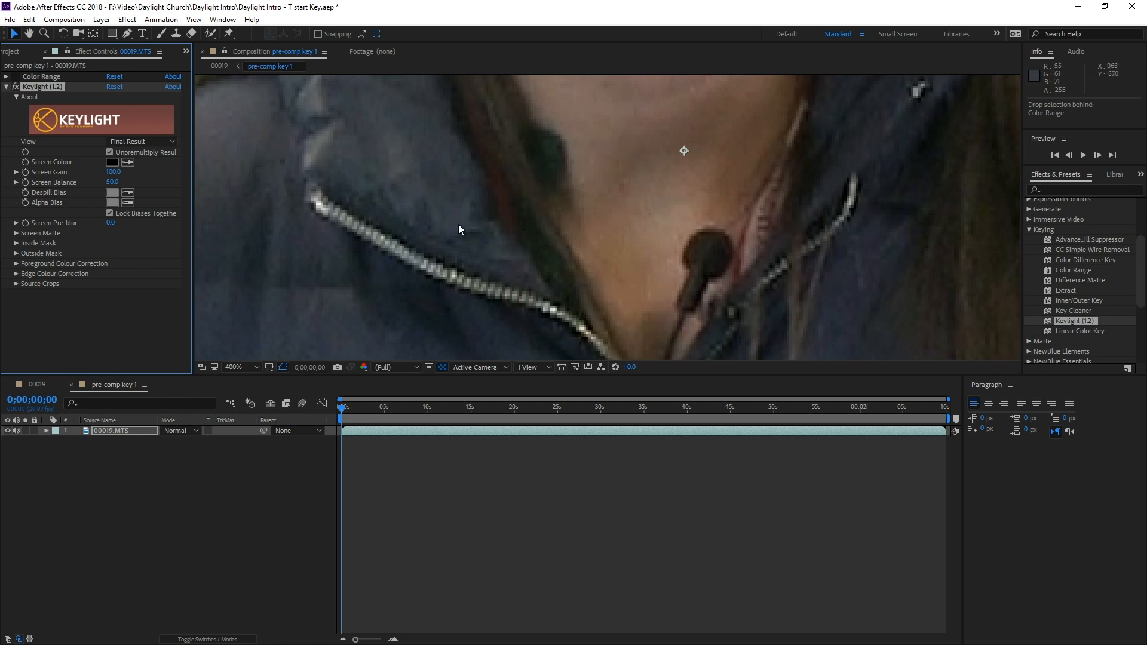
key("slash")
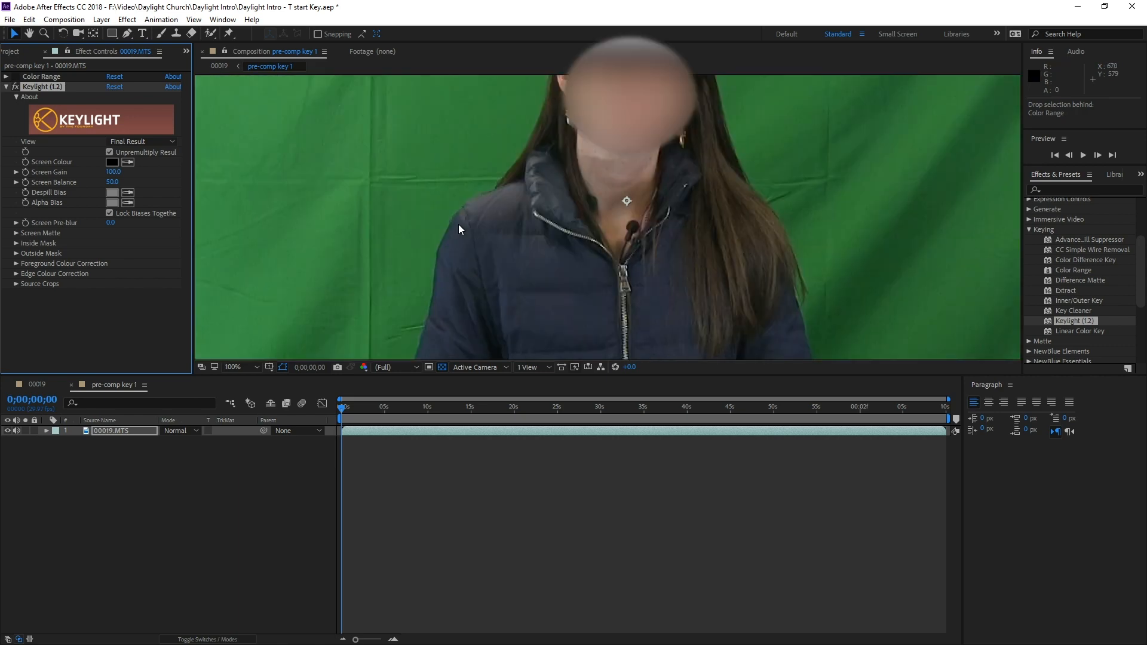
left_click(130, 161)
left_click(435, 145)
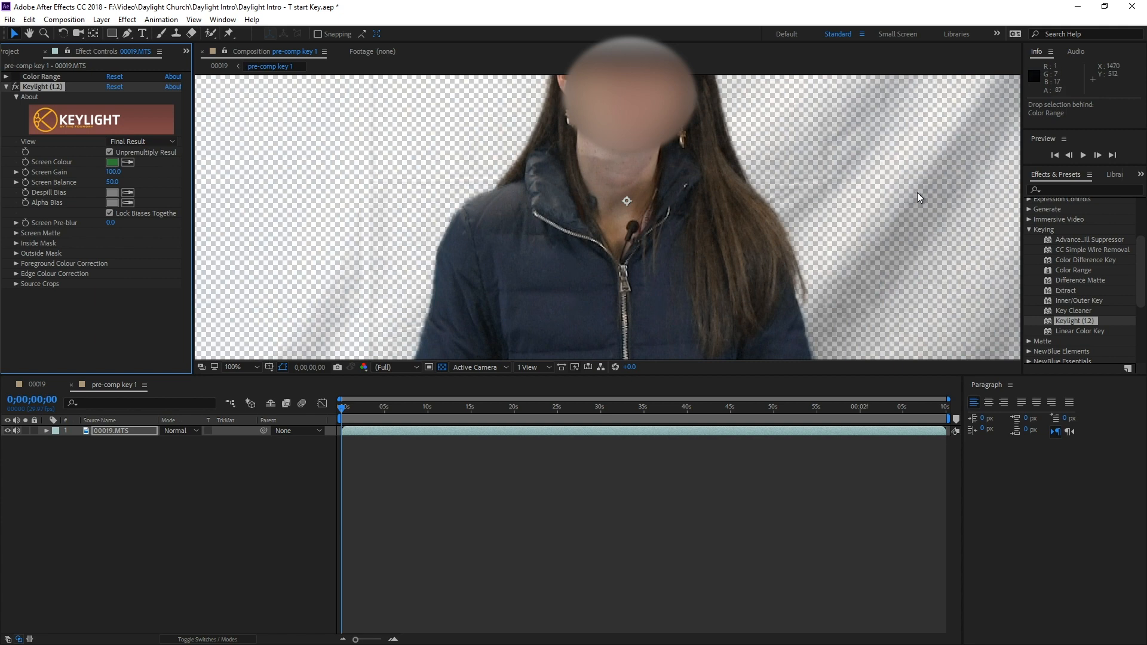
Inspect the keyed jacket collar up close and remove the Keylight (1.2) effect from the 00019.MTS layer
scroll(568, 216, "up", 4)
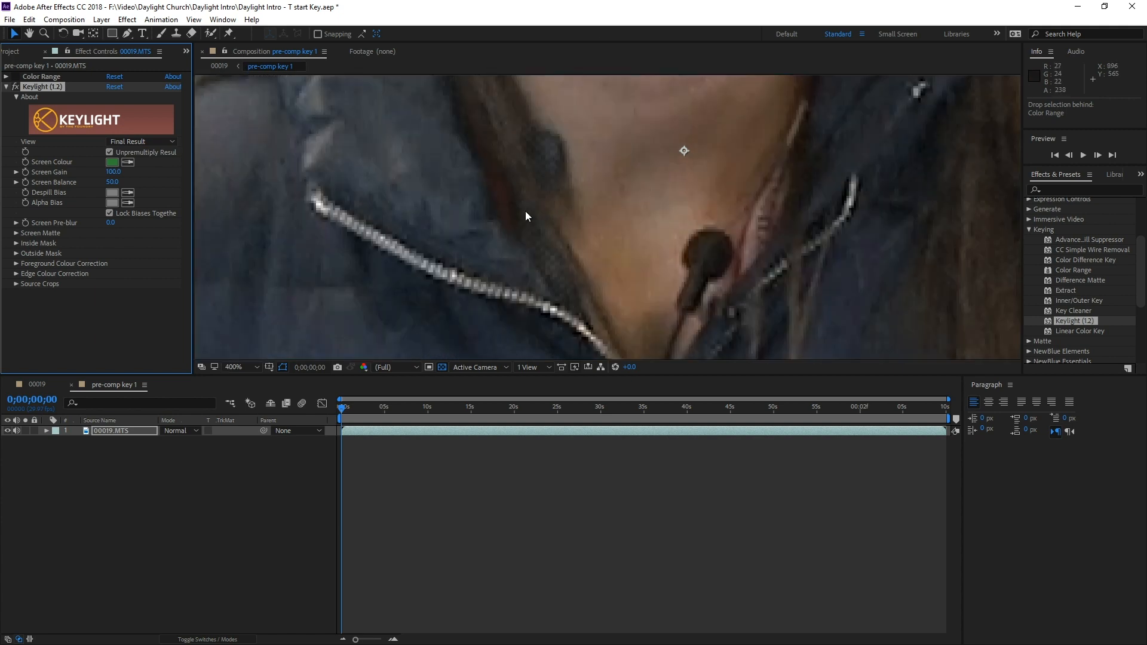
key("v")
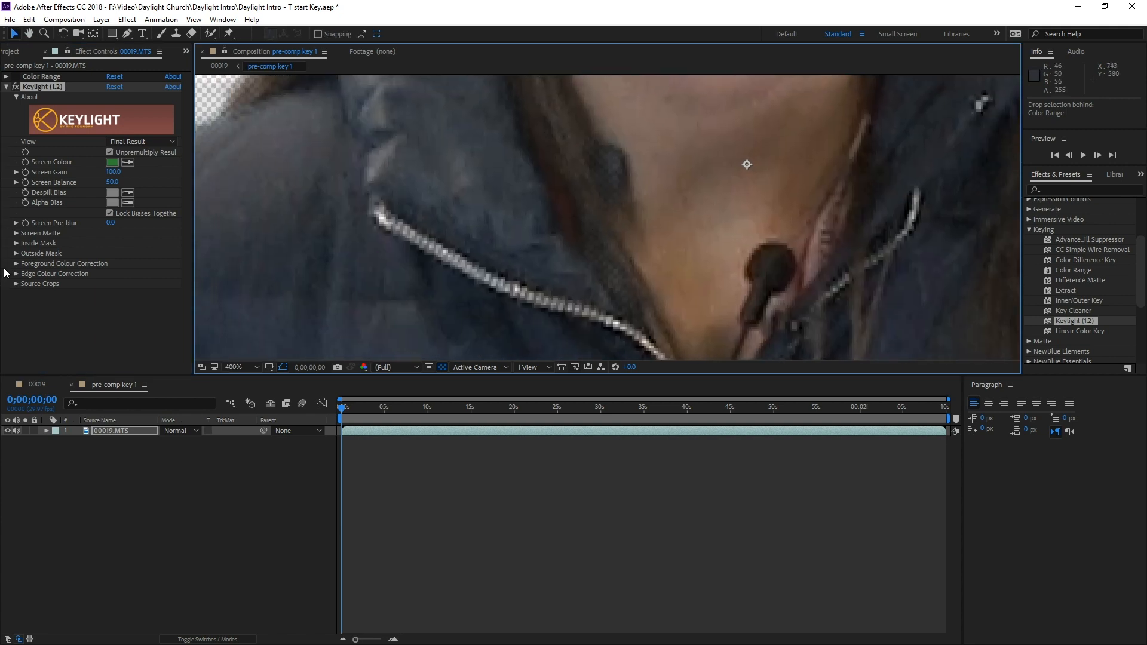
left_click(46, 86)
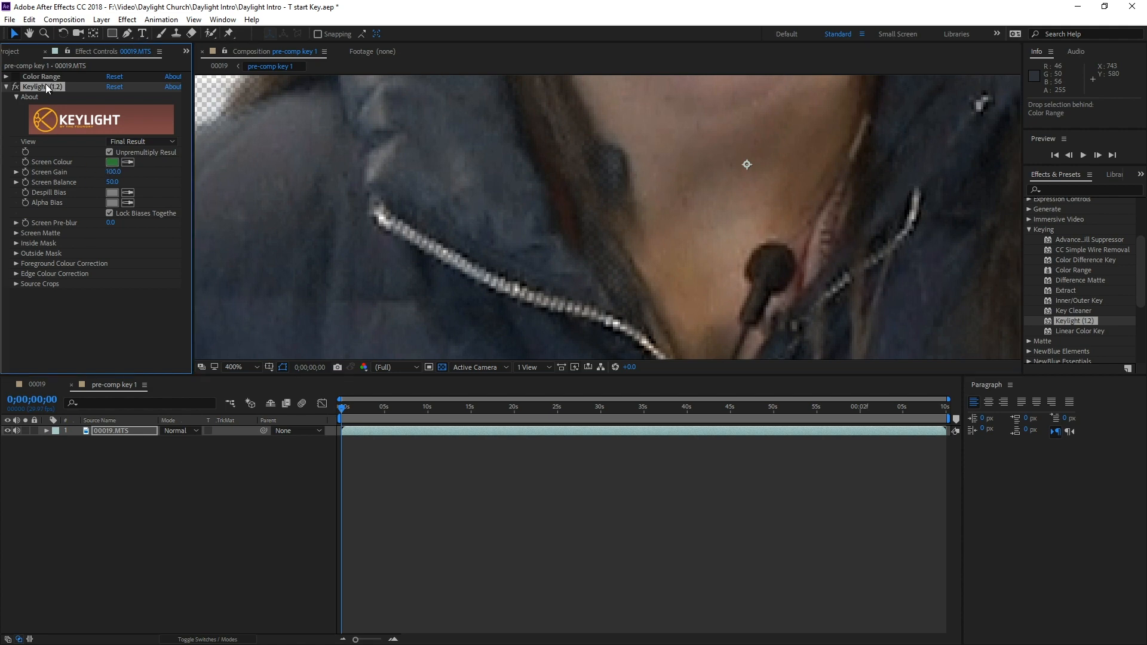
key("Delete")
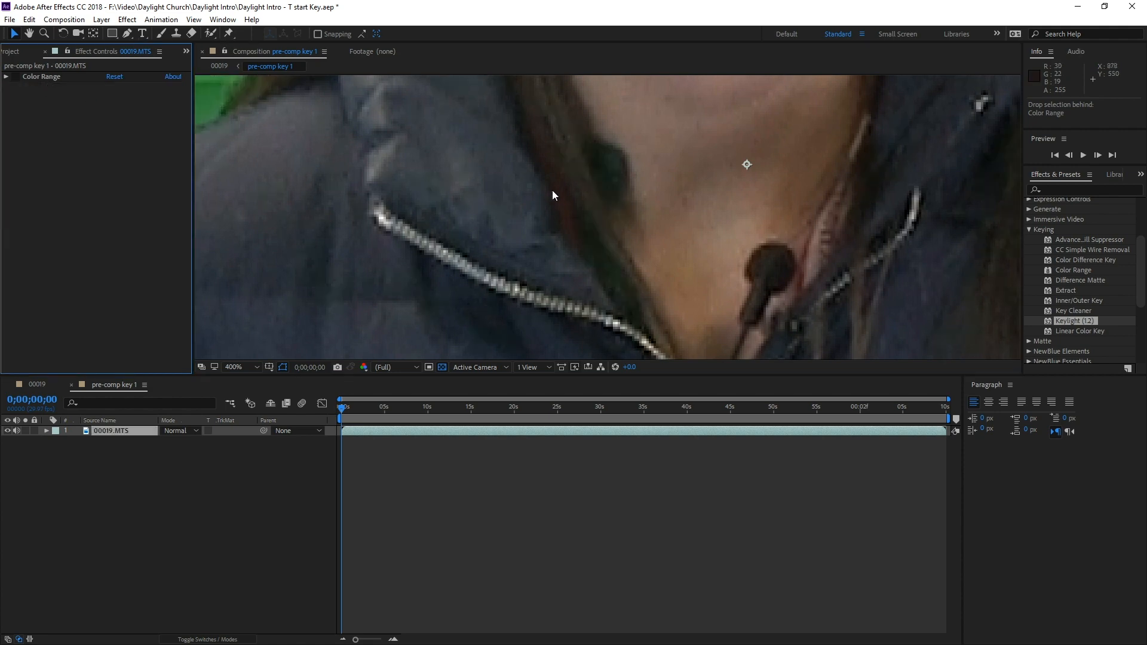
scroll(551, 190, "down", 6)
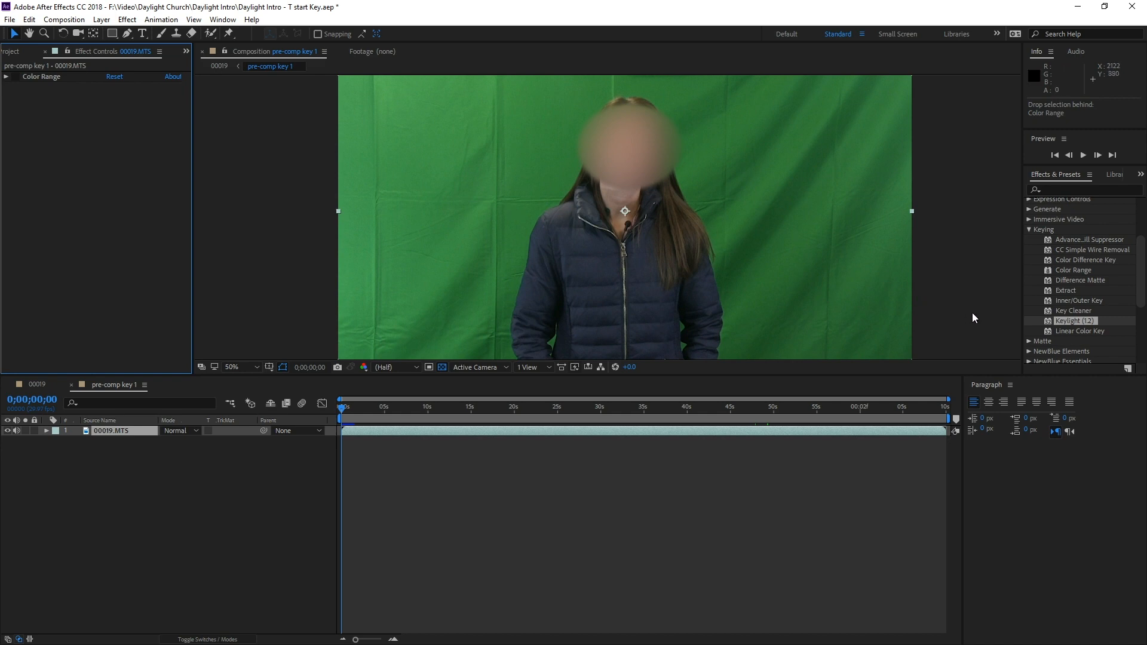
Add a second Color Range effect to the 00019.MTS layer and sample the lighter green backdrop beside the head as its key color
left_click(1059, 270)
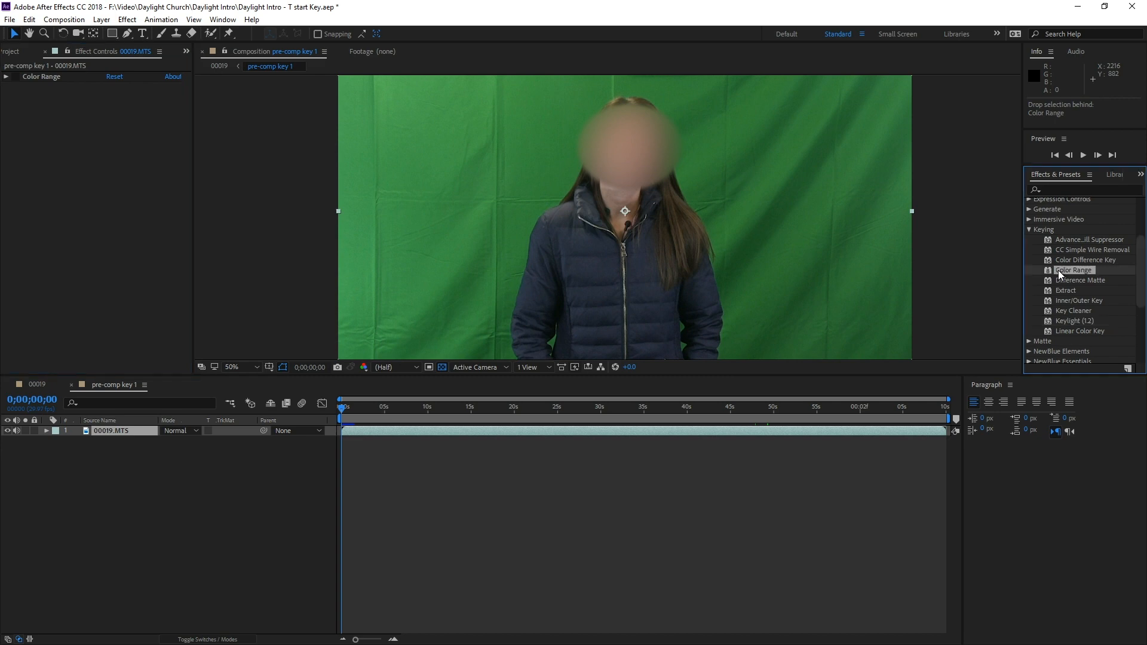
left_click_drag(1058, 270, 128, 242)
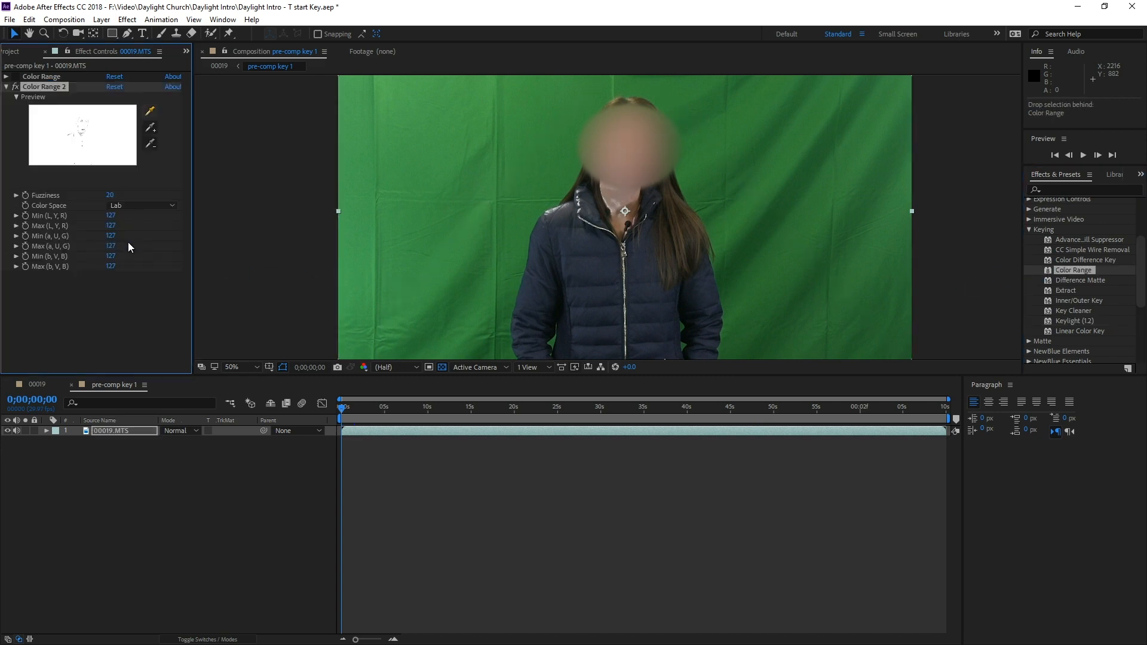
left_click(151, 112)
left_click(528, 115)
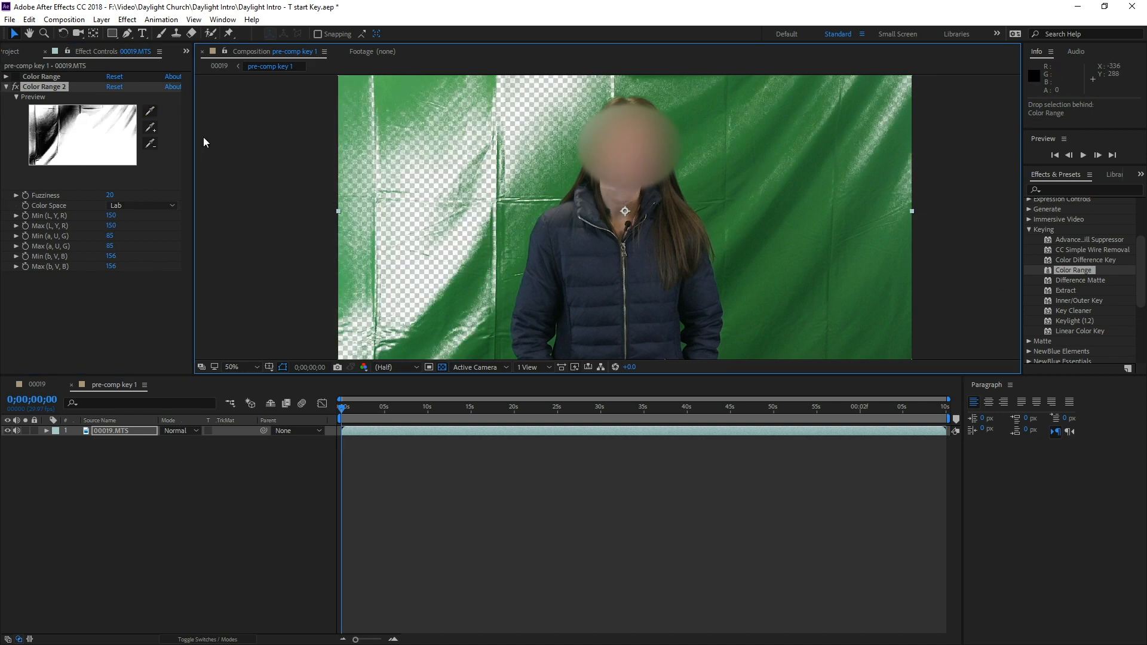
Extend the second Color Range key with added samples from the backdrop's upper corner and the dark green folds beside the jacket
left_click(150, 128)
left_click(368, 106)
left_click(150, 128)
left_click(810, 284)
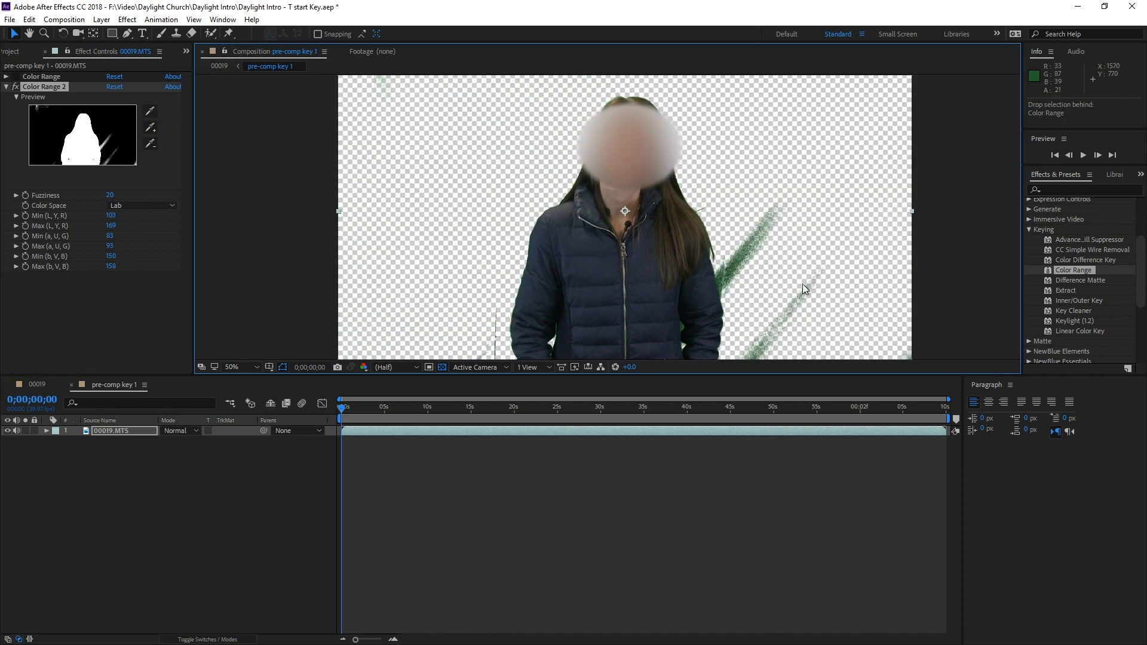
left_click(150, 128)
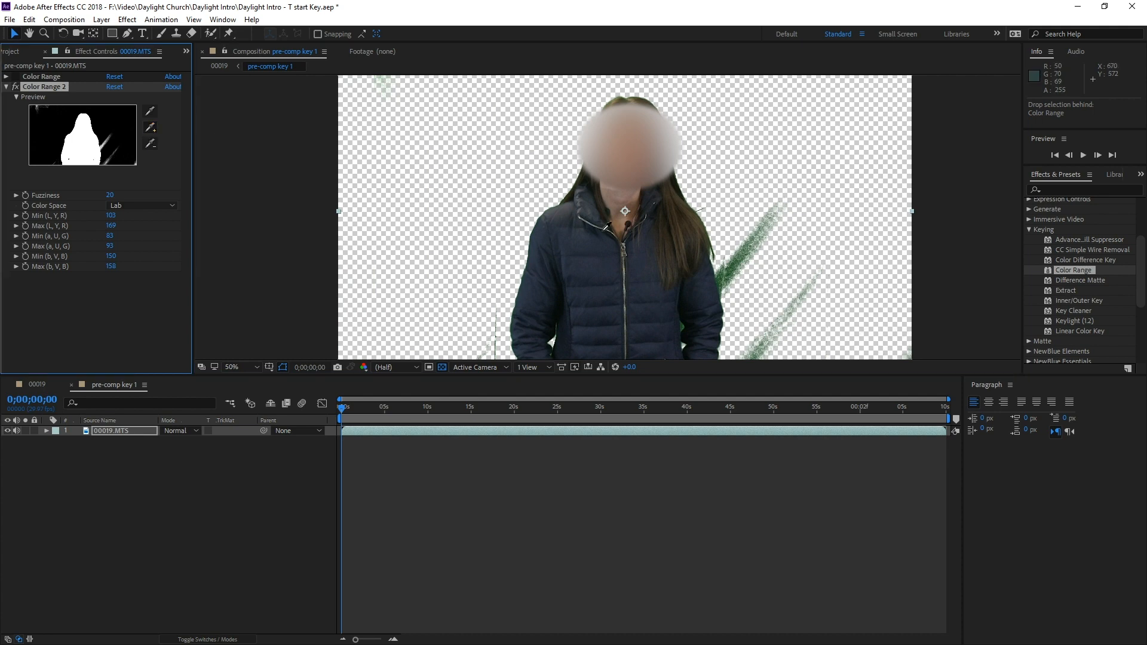
left_click(754, 248)
left_click(150, 127)
left_click(729, 269)
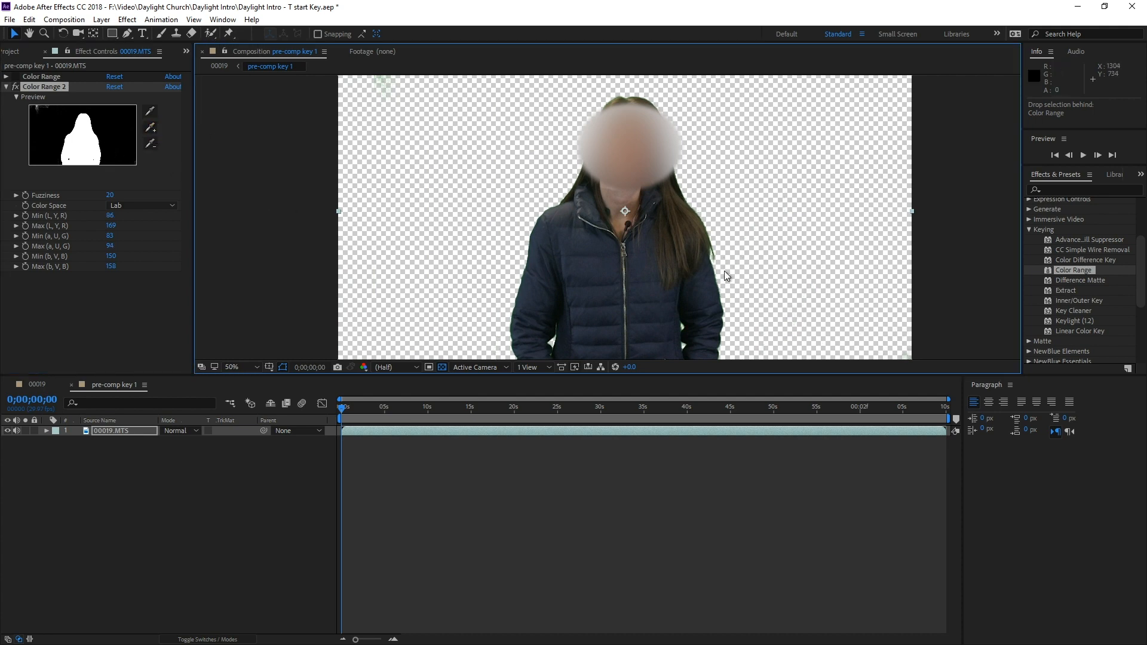
Delete the second Color Range effect, enable the original Color Range effect on 00019.MTS, and check the collar up close
left_click(34, 88)
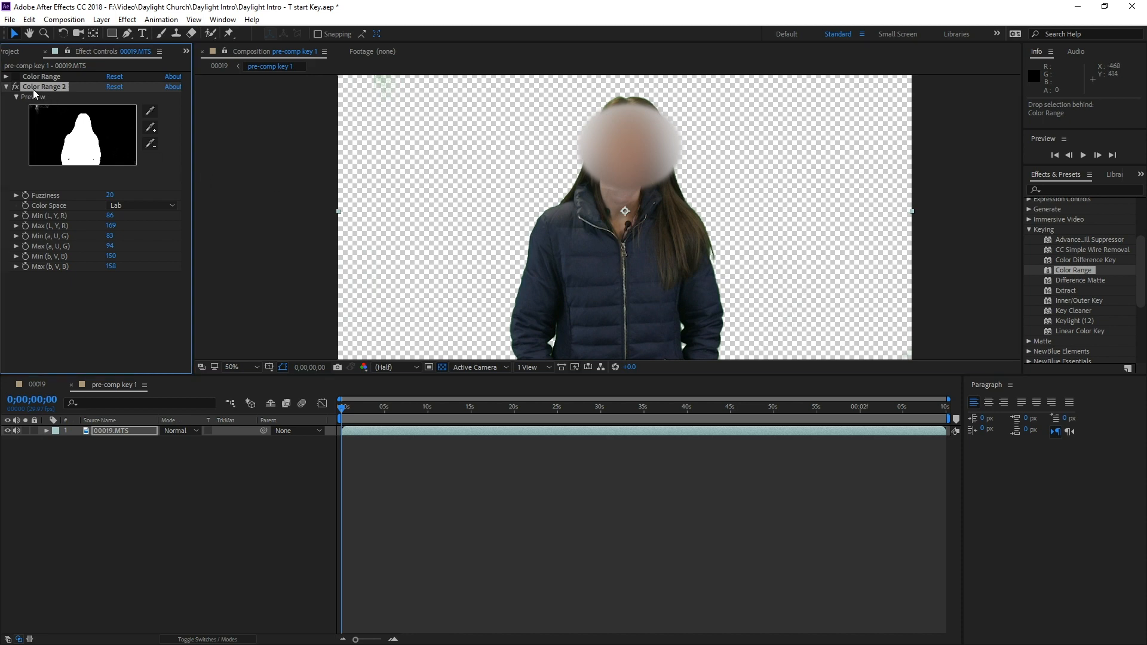
key("Delete")
left_click(15, 79)
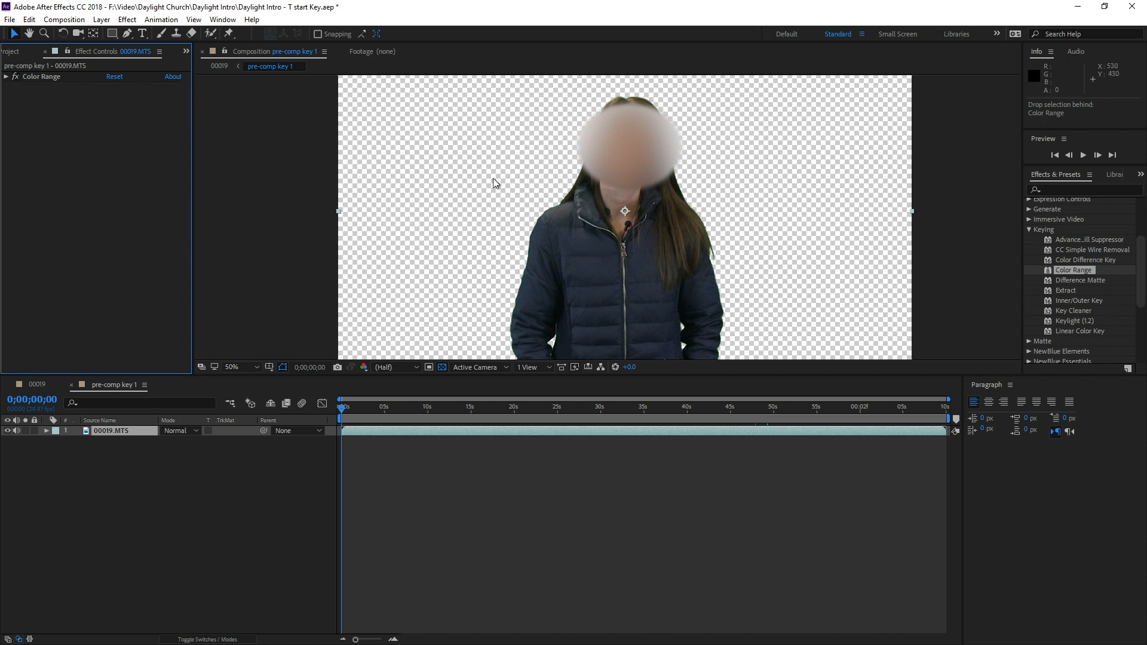
key("period")
key("period")
key("period")
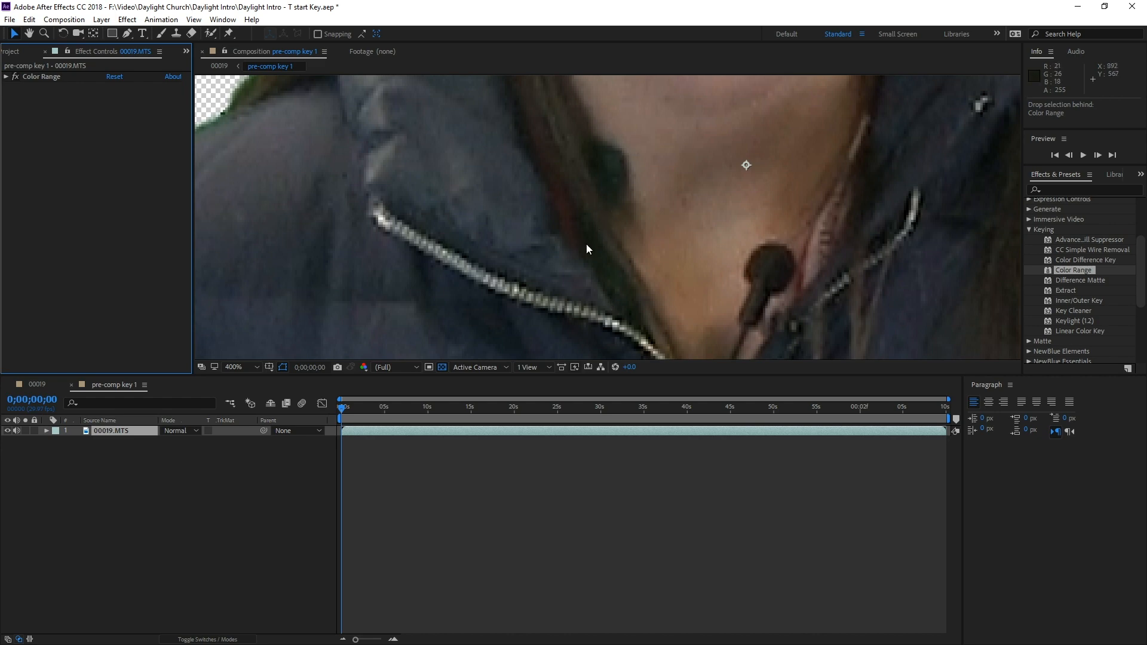
key("comma")
key("comma")
key("comma")
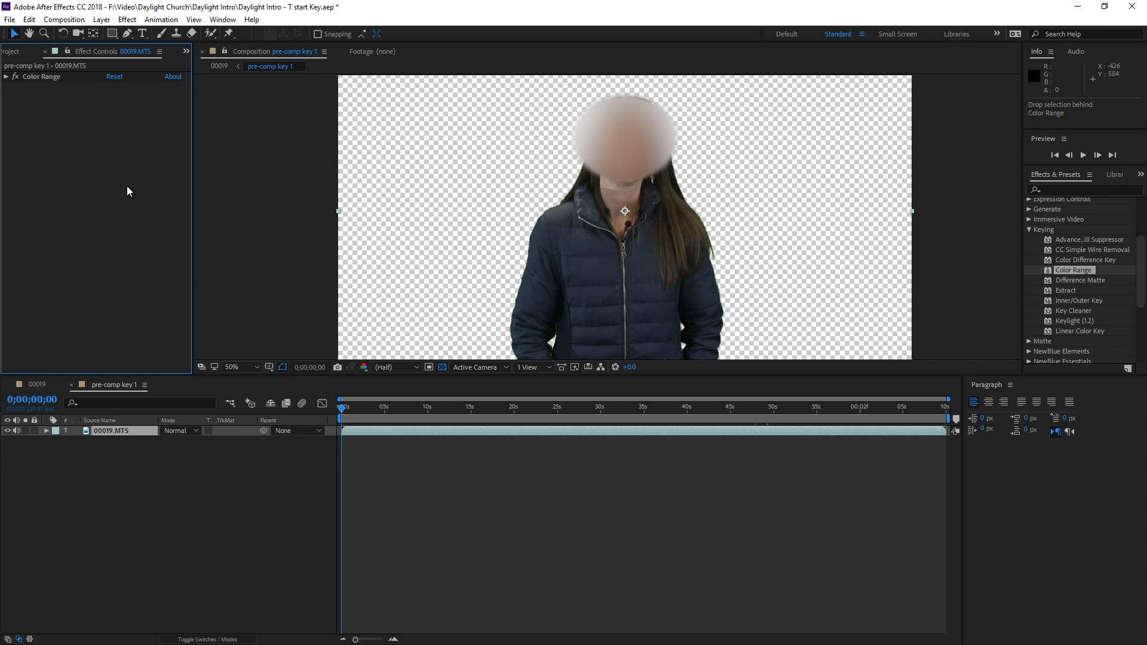
Delete the first solid listed in the project's Solids folder
left_click(19, 56)
left_click(43, 273)
key("Delete")
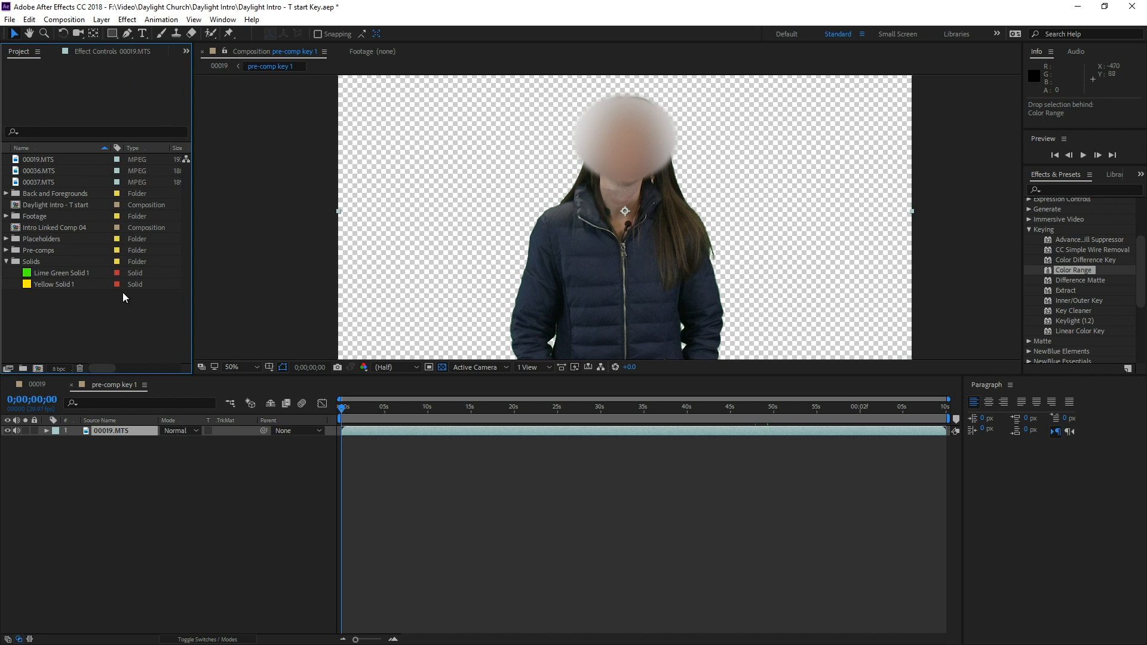
Create a bright green (12FF00) 1920 × 1080 px solid and place it beneath the 00019.MTS layer
left_click(143, 557)
left_click(101, 19)
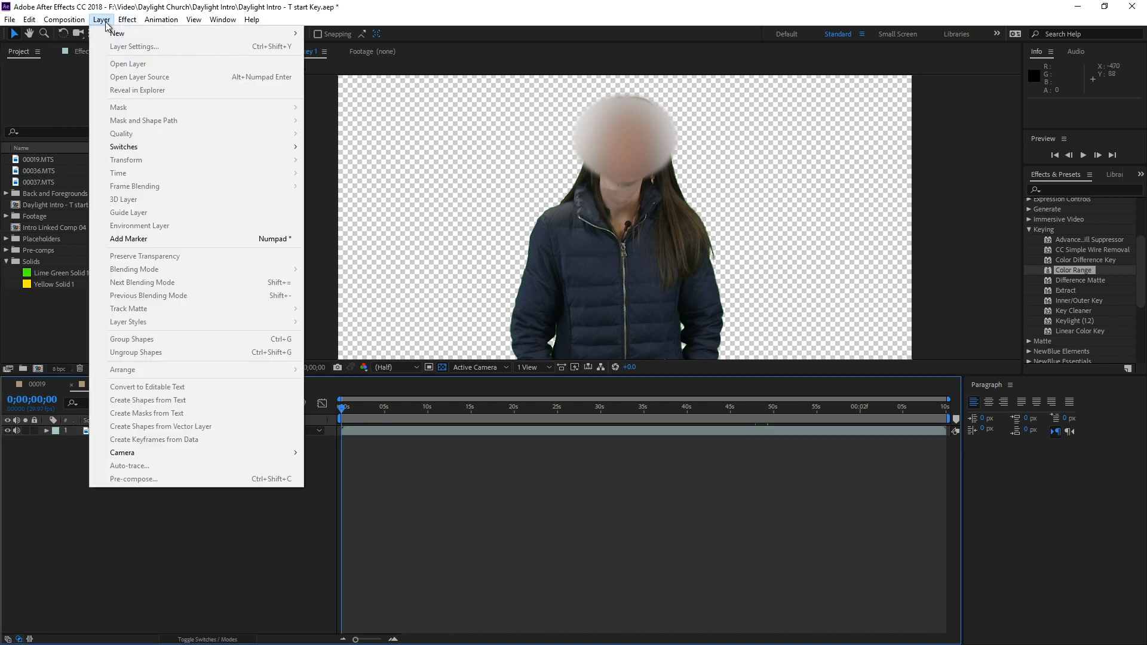
mouse_move(119, 34)
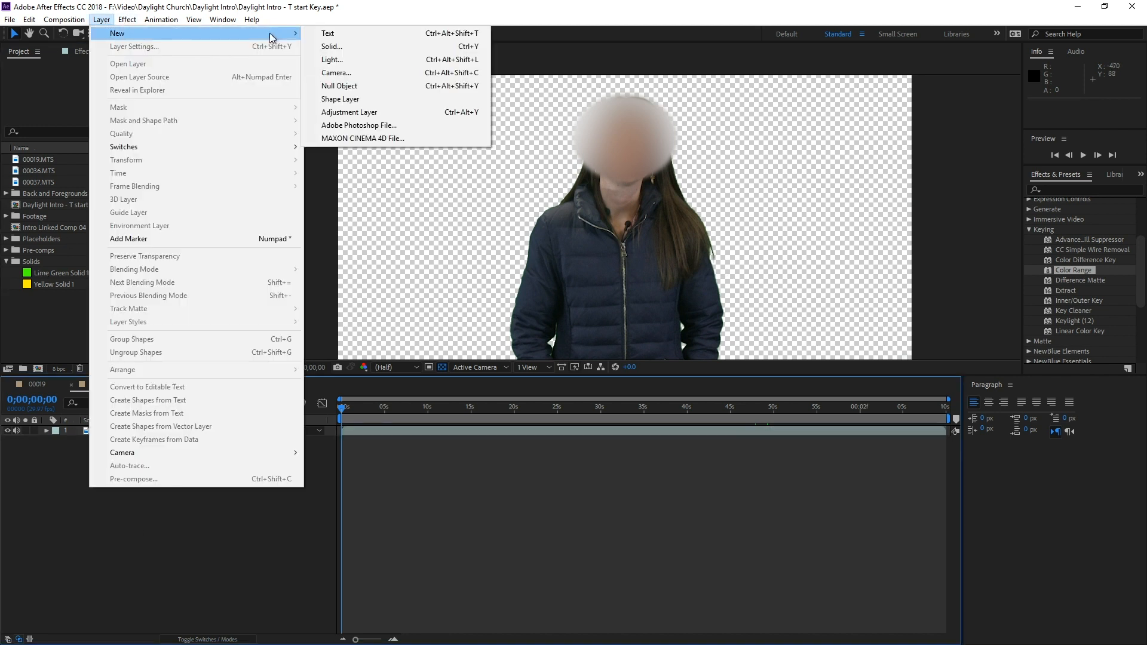
left_click(377, 46)
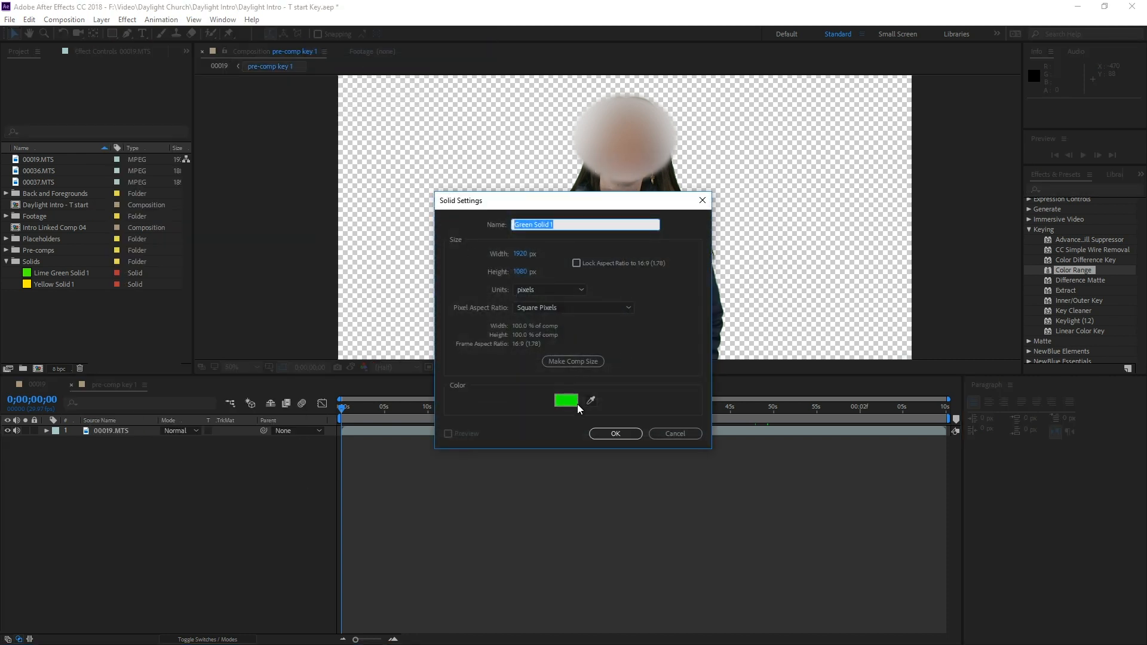
left_click(571, 403)
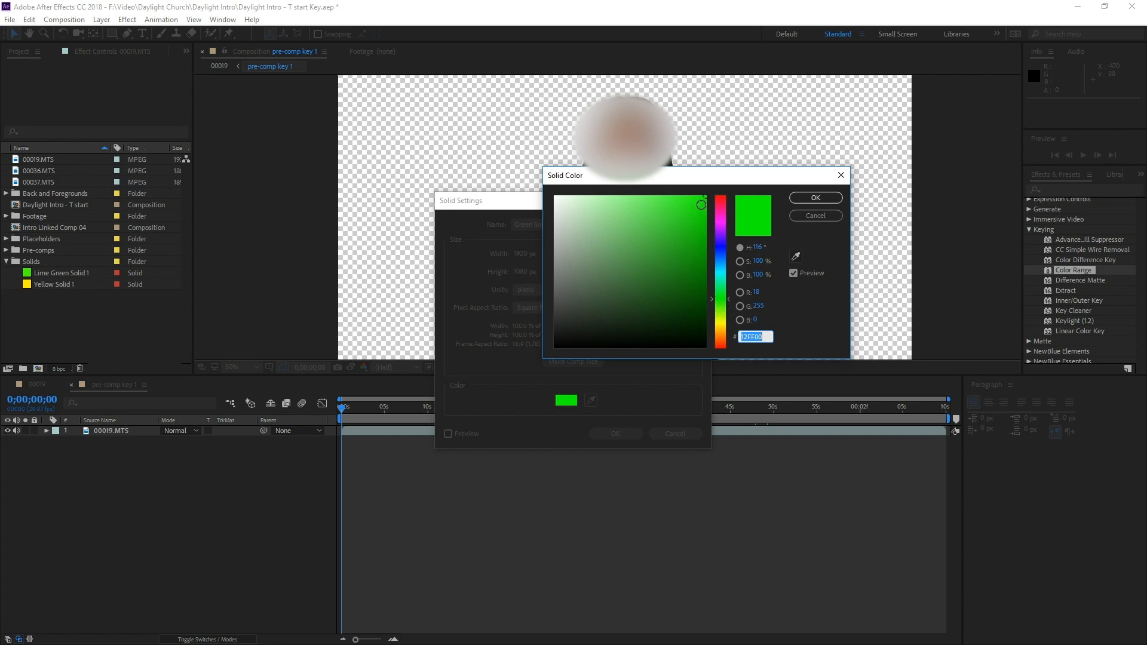
left_click(802, 197)
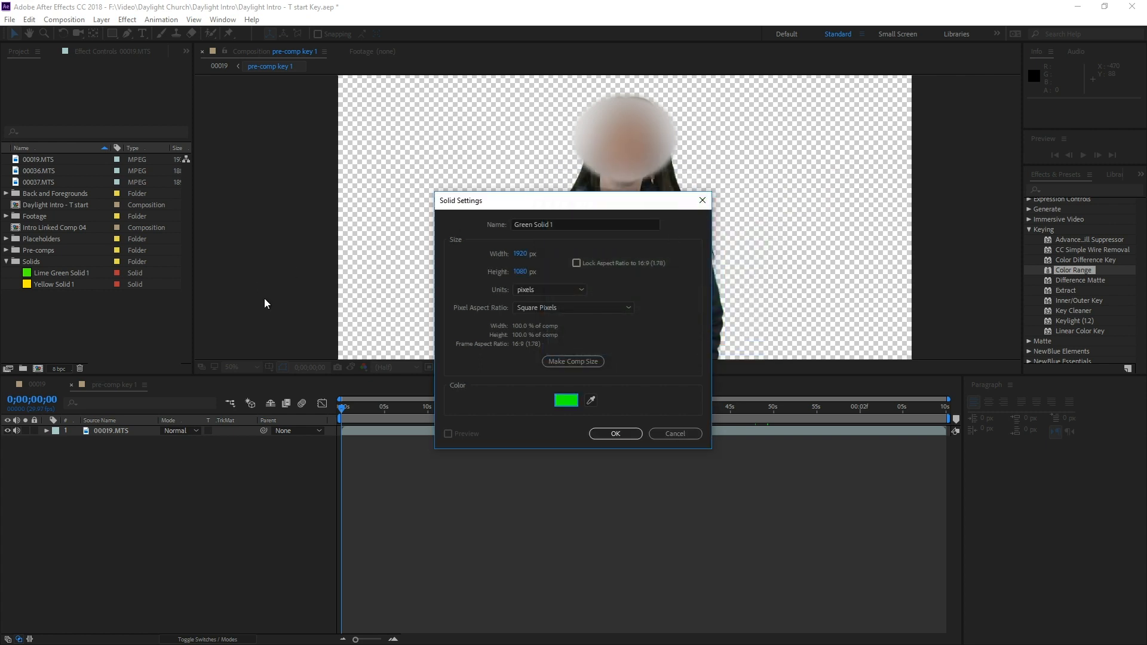
left_click(616, 434)
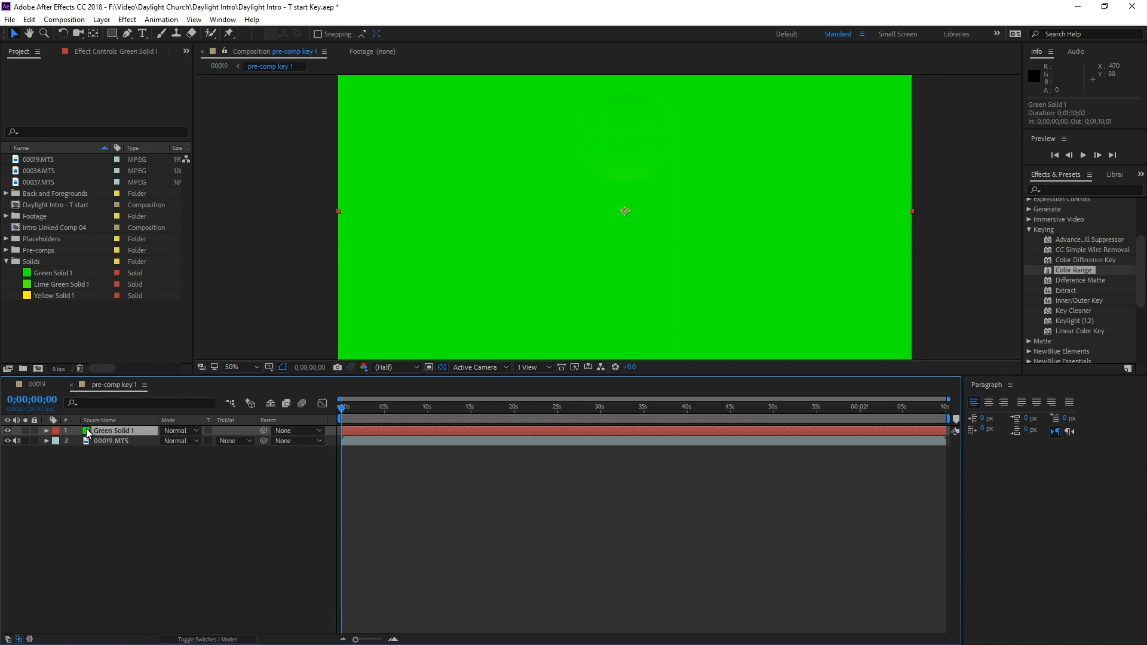
left_click_drag(86, 429, 92, 449)
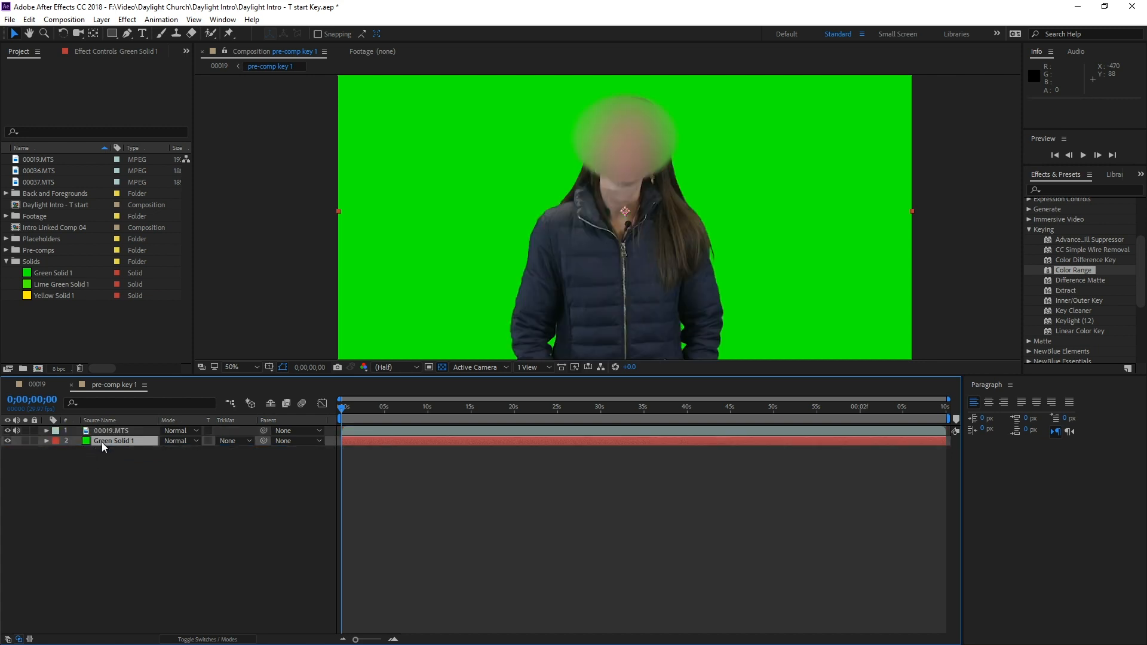
left_click(108, 429, "shift")
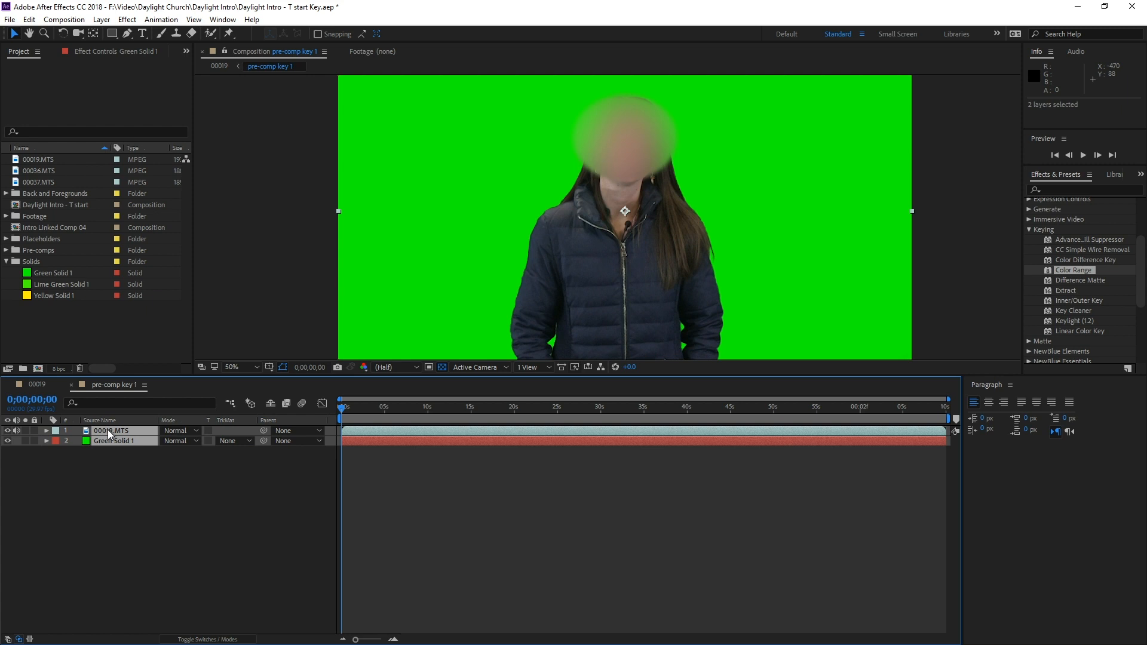
right_click(108, 429)
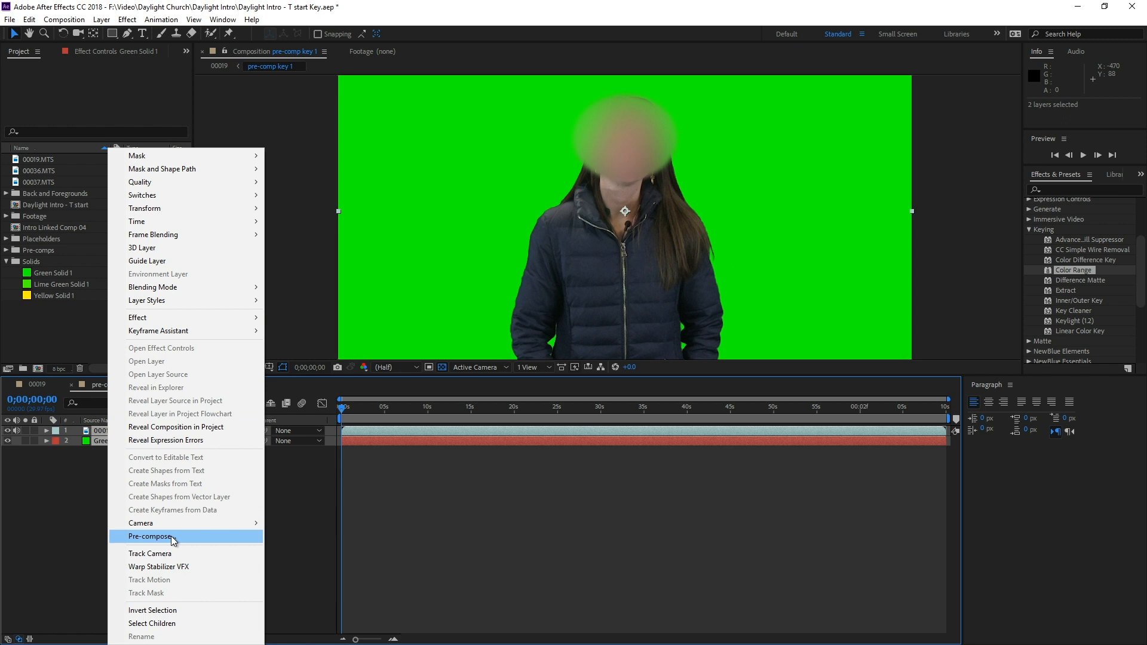
left_click(151, 537)
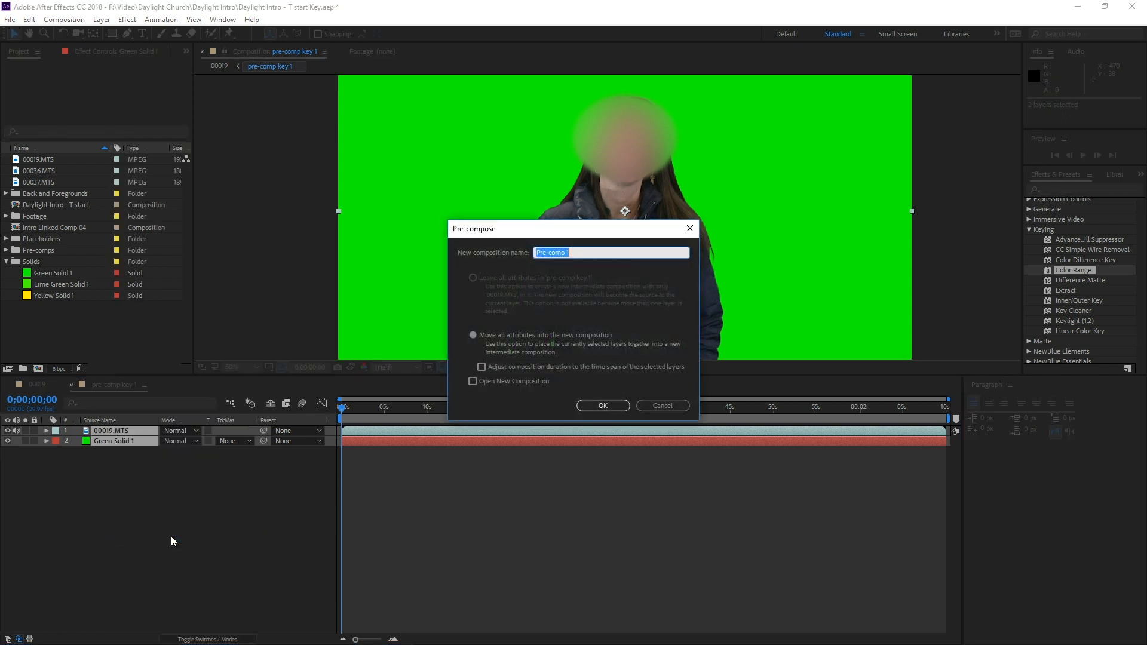
left_click(507, 335)
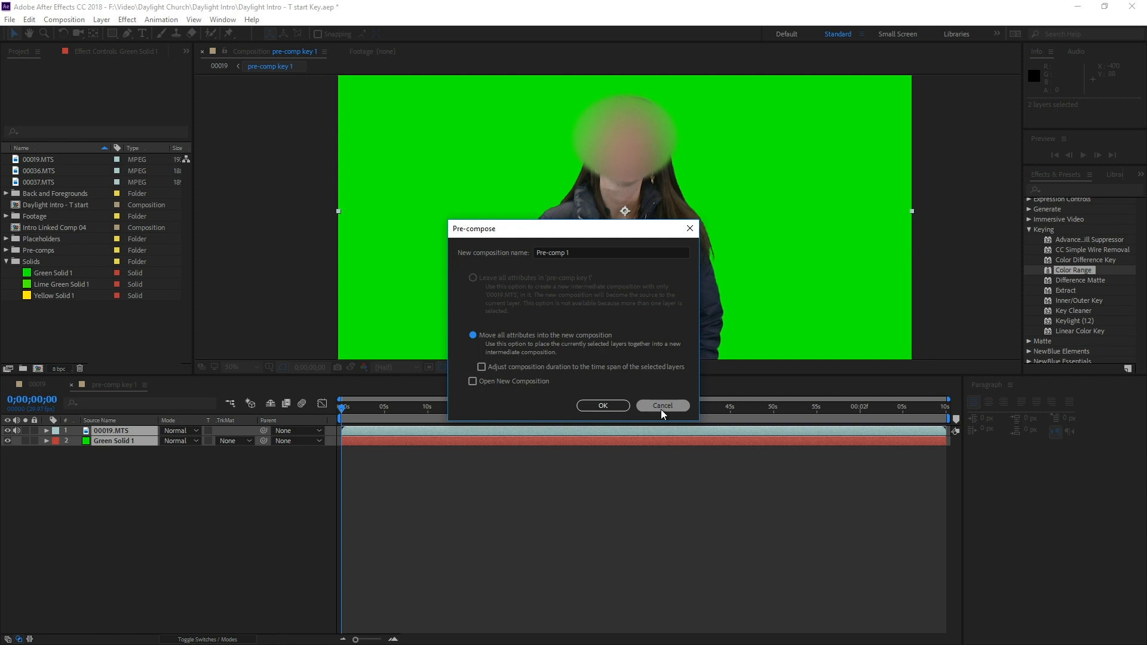
left_click(602, 407)
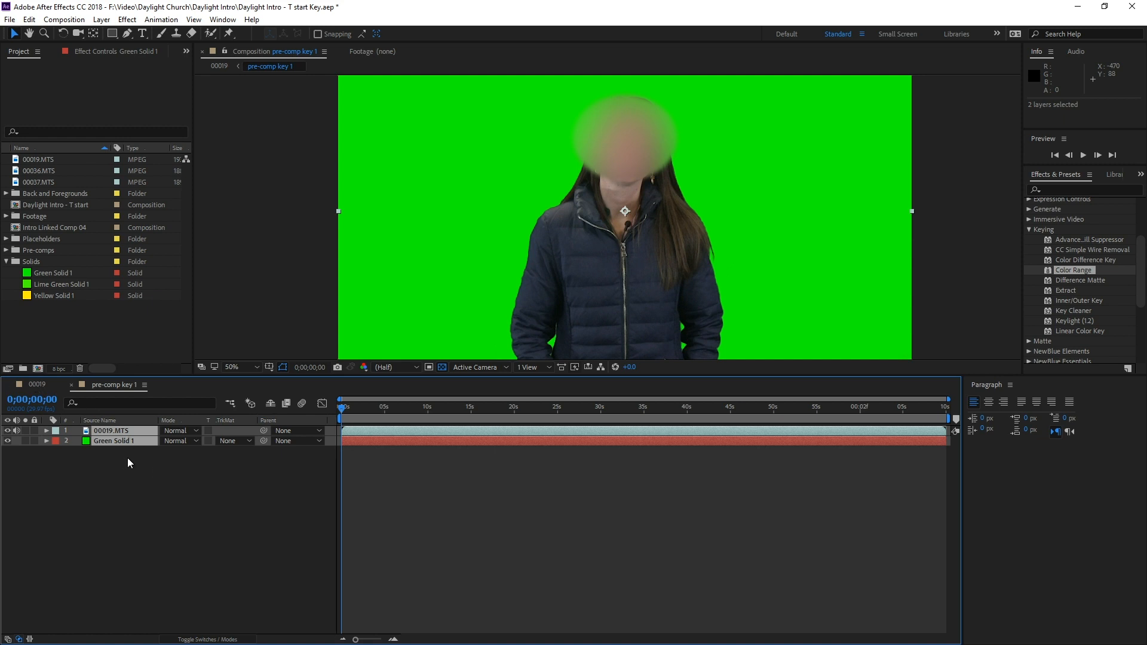
Return to the parent 00019 composition that contains the pre-comp key 1 layer
left_click(24, 384)
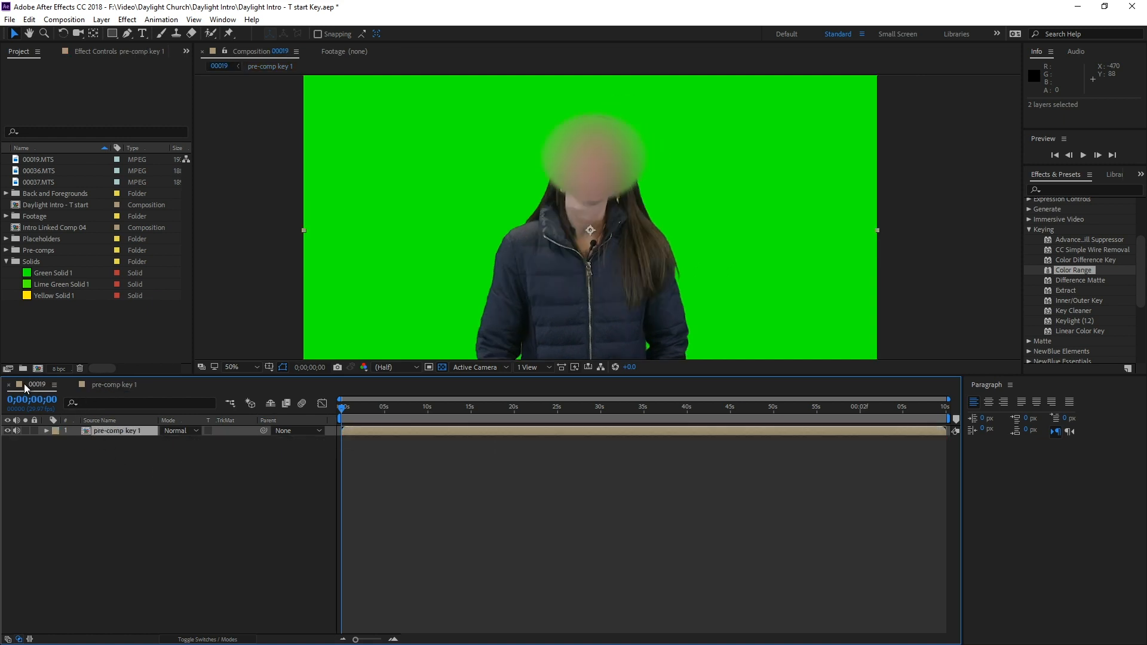
left_click(110, 384)
left_click(161, 507)
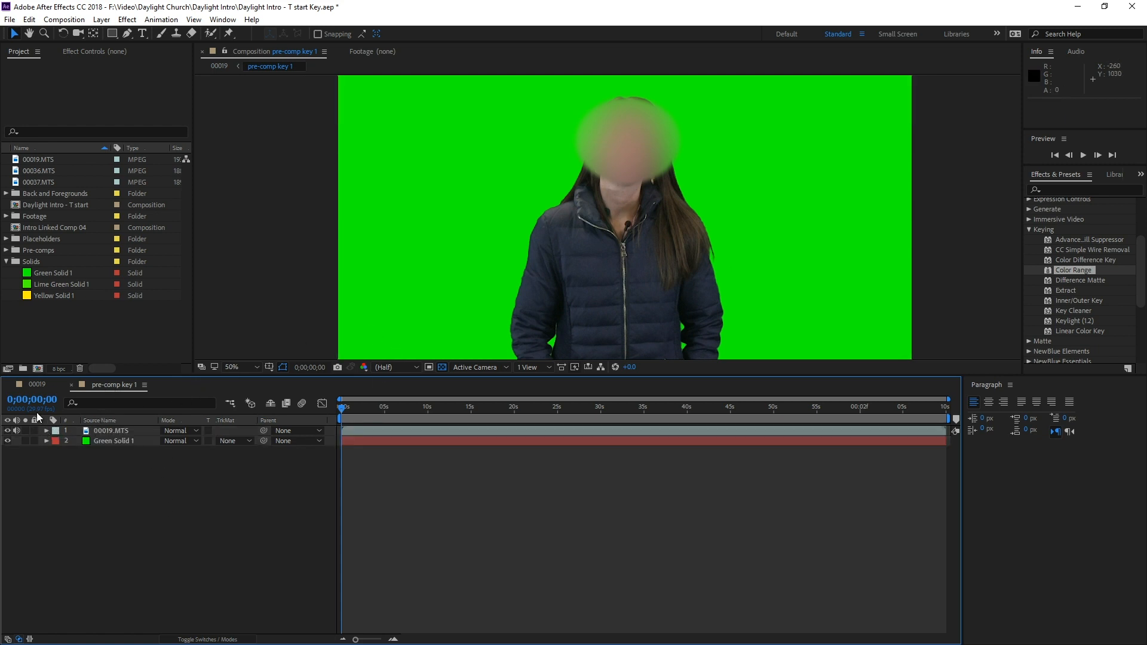
left_click(37, 386)
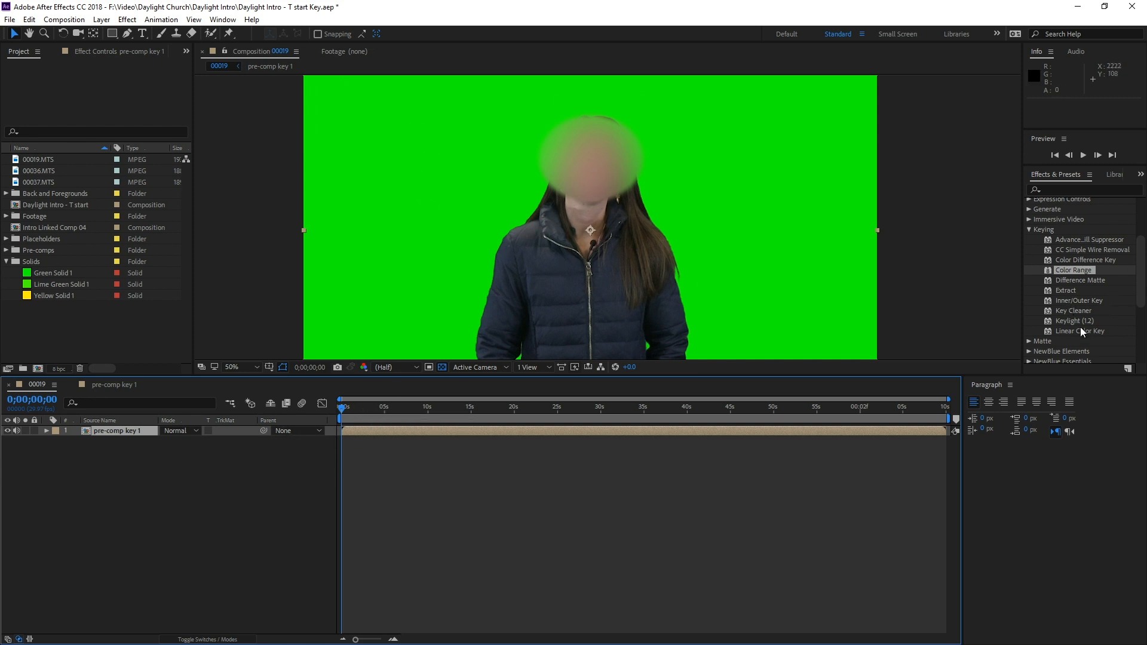
Apply Keylight (1.2) to the pre-comp key 1 layer and sample the green background as its Screen Colour
left_click(101, 53)
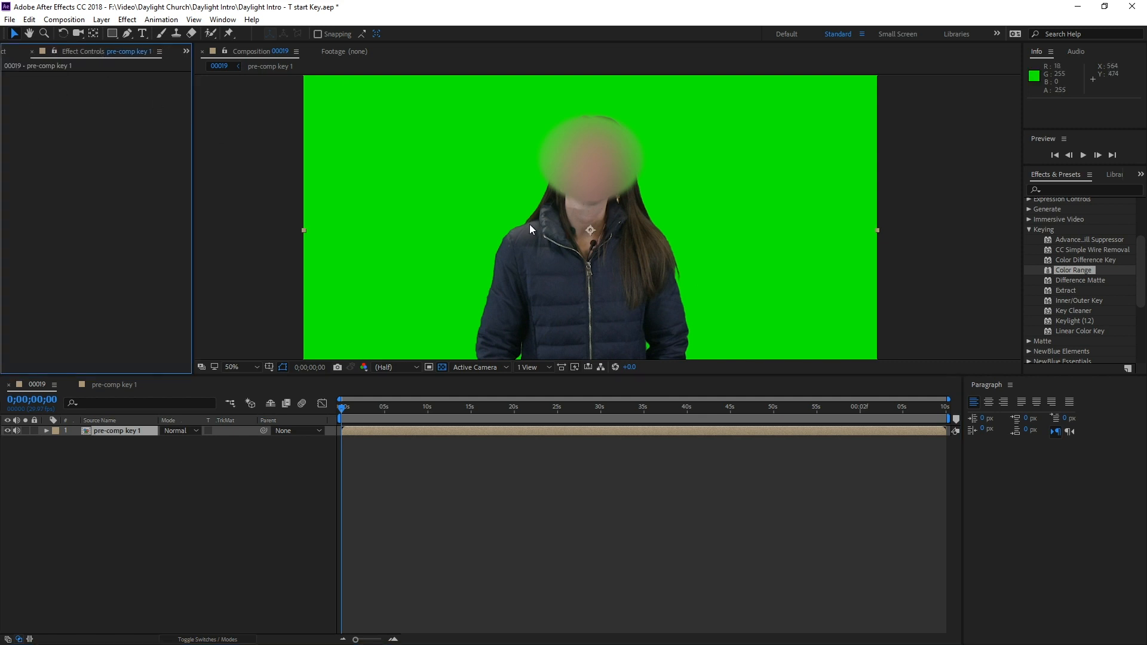
left_click_drag(1069, 321, 92, 235)
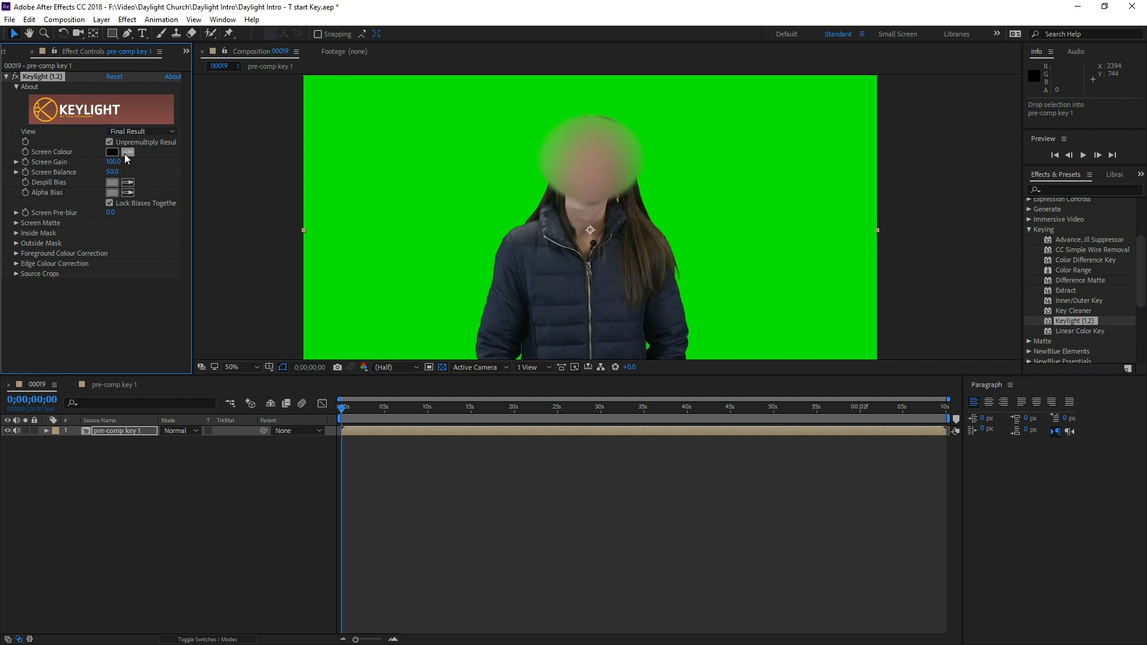
left_click(443, 230)
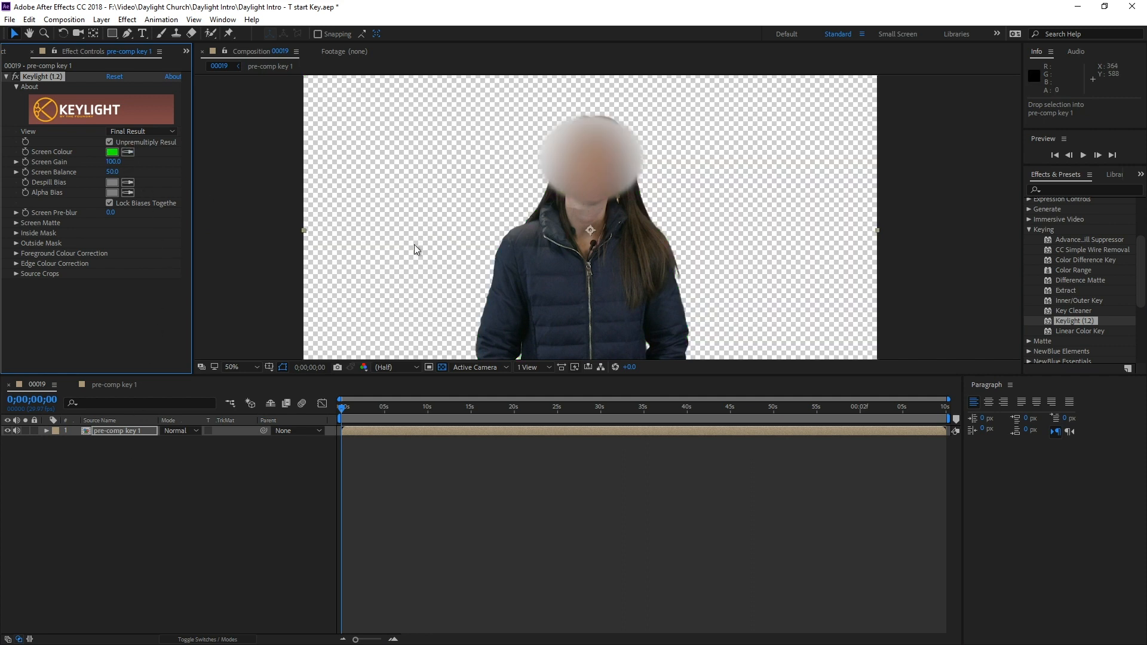
Examine the keyed footage up close along the hair, shoulder, sleeve, collar and zipper edges
scroll(494, 228, "up", 3)
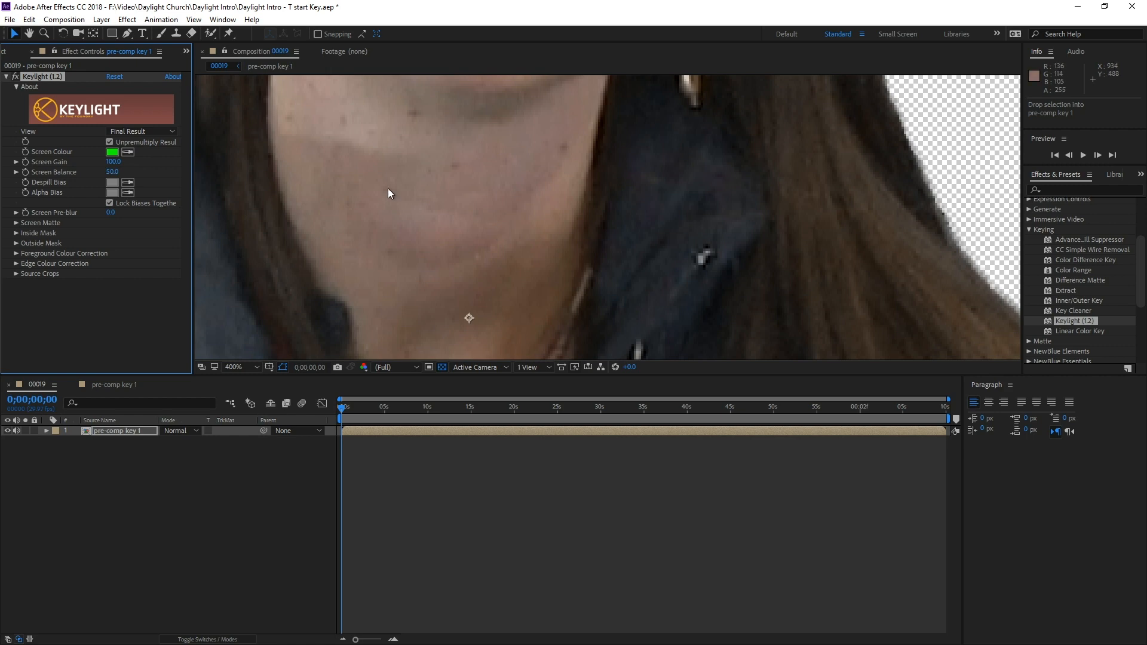
key("space")
left_click_drag(388, 189, 1051, 217)
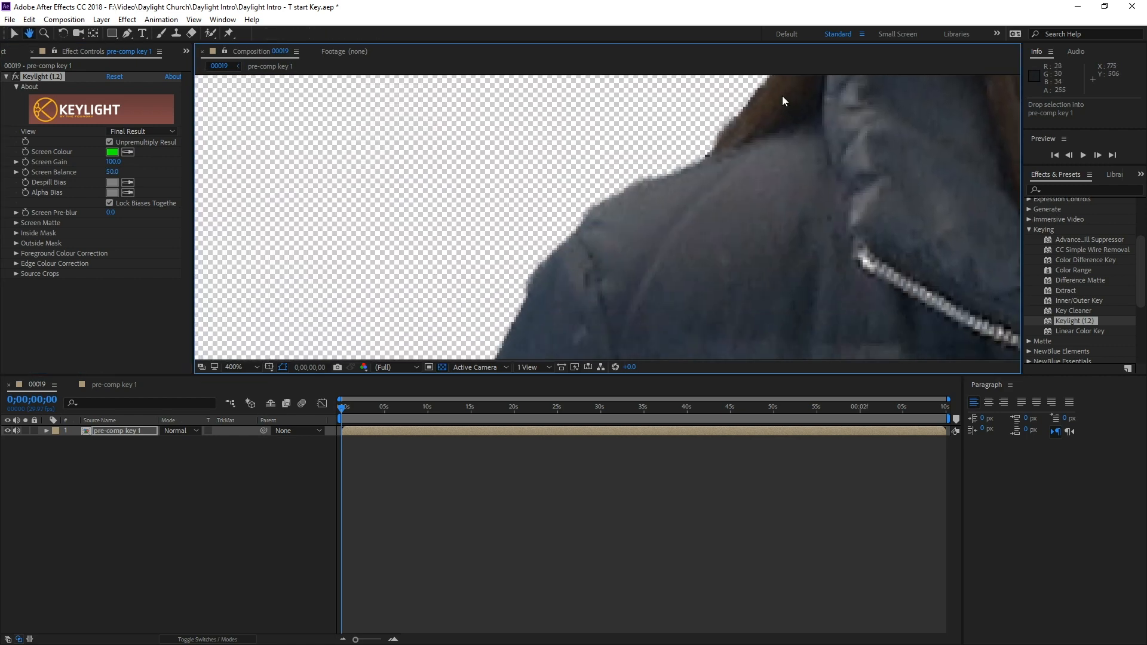
scroll(525, 312, "down", 2)
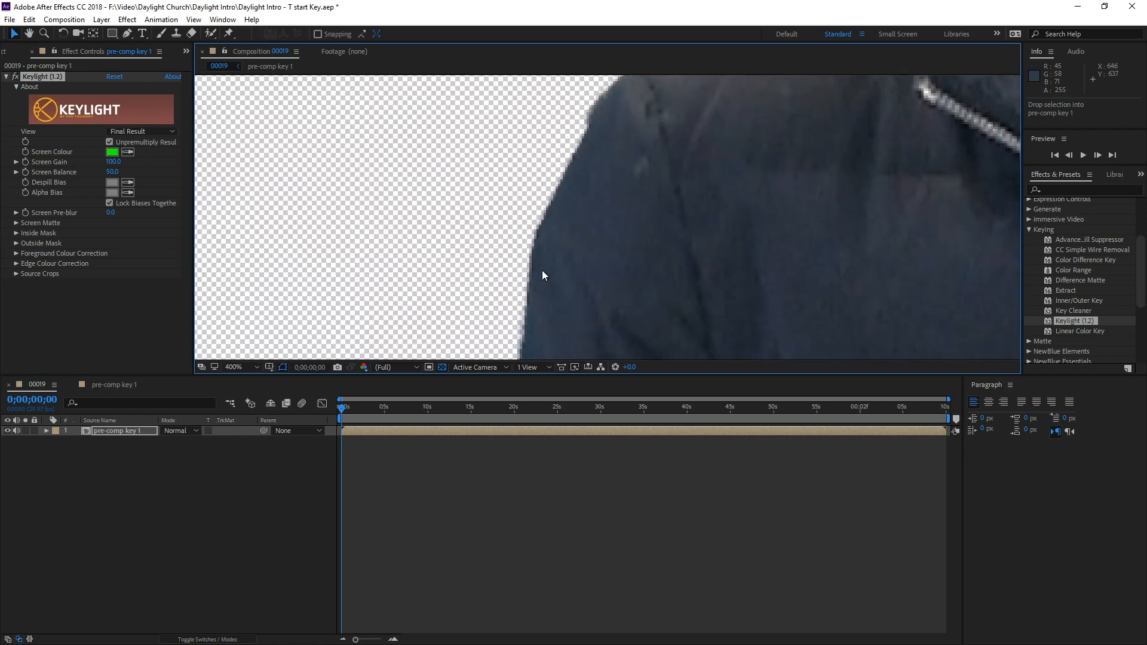
scroll(542, 270, "down", 1)
scroll(740, 170, "down", 1)
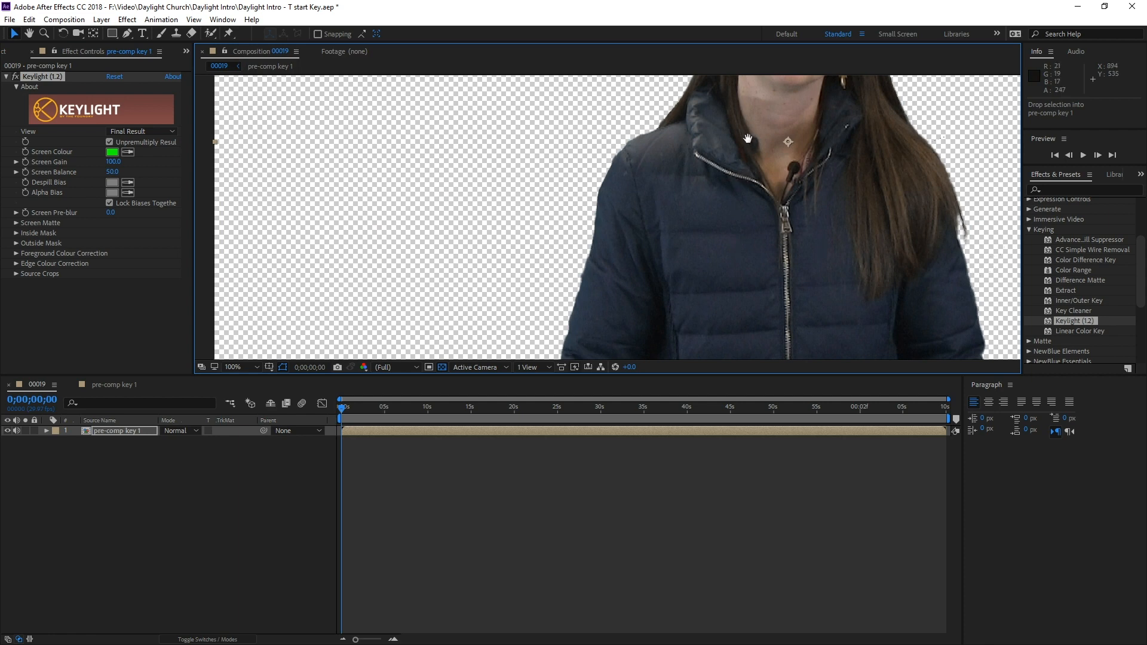
scroll(652, 206, "down", 1)
scroll(668, 221, "up", 3)
left_click_drag(685, 204, 601, 156)
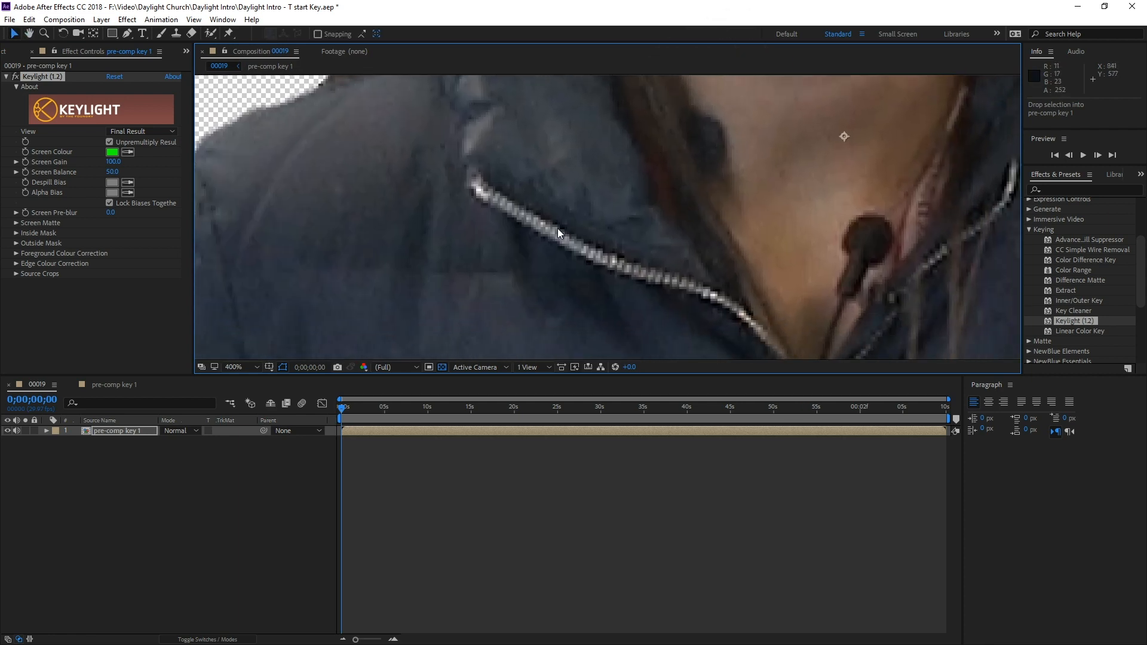
left_click_drag(520, 275, 537, 174)
scroll(504, 302, "down", 1)
key("v")
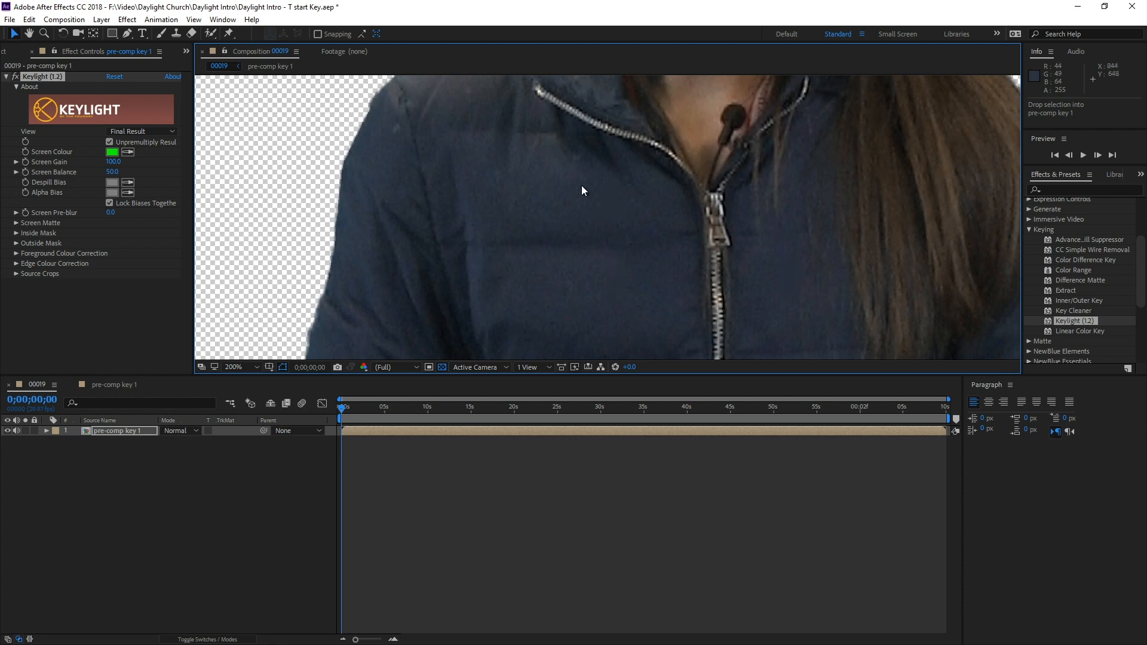
scroll(584, 208, "up", 3)
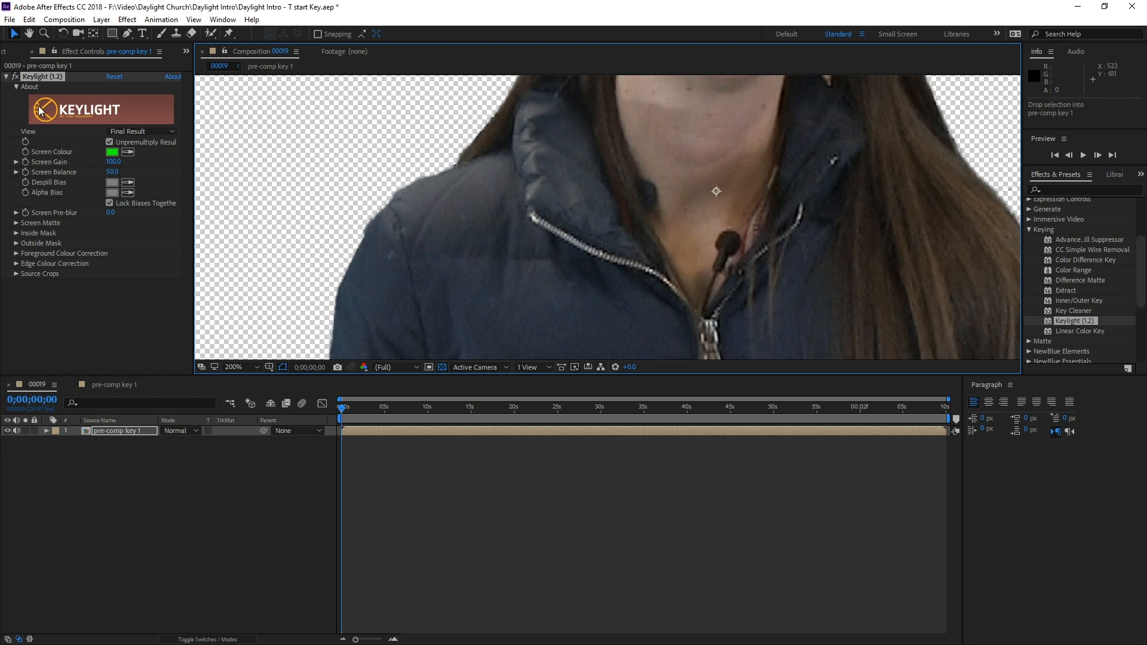
Collapse the Solids folder and place the original 00019.MTS footage above the pre-comp key 1 layer in the 00019 composition
left_click(8, 52)
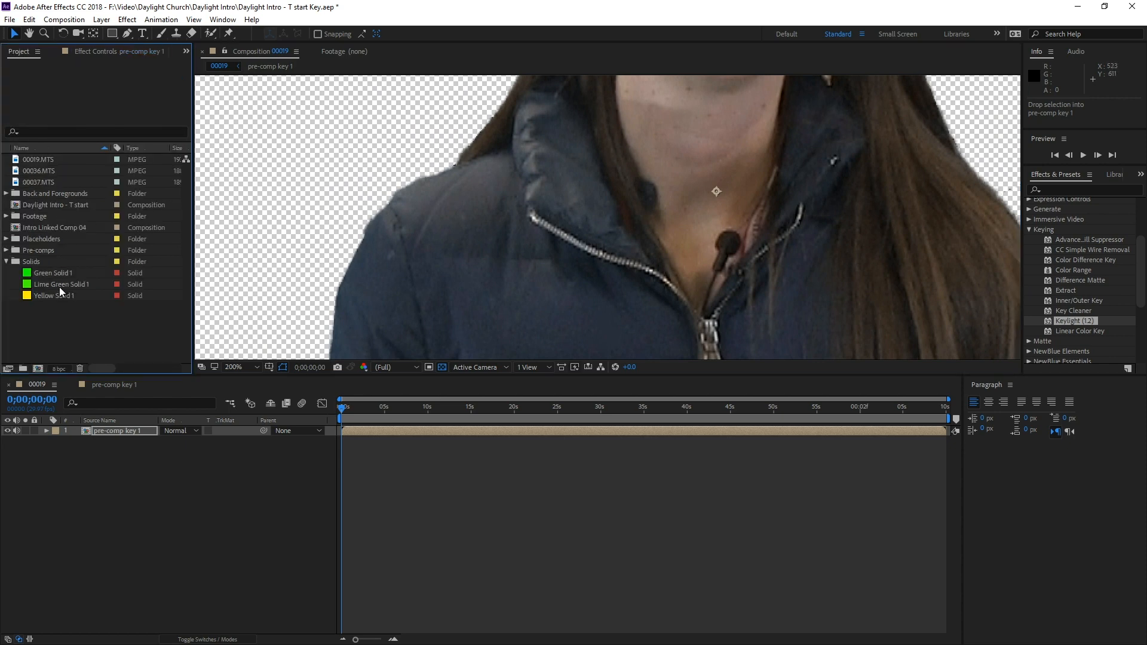
left_click(6, 262)
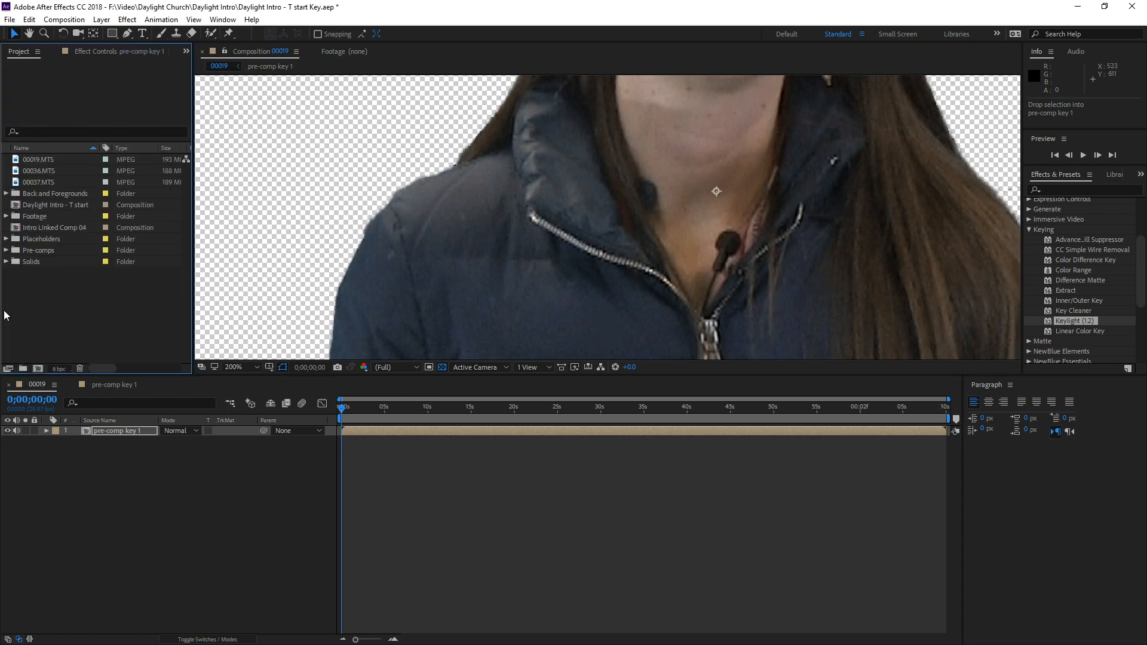
left_click(19, 160)
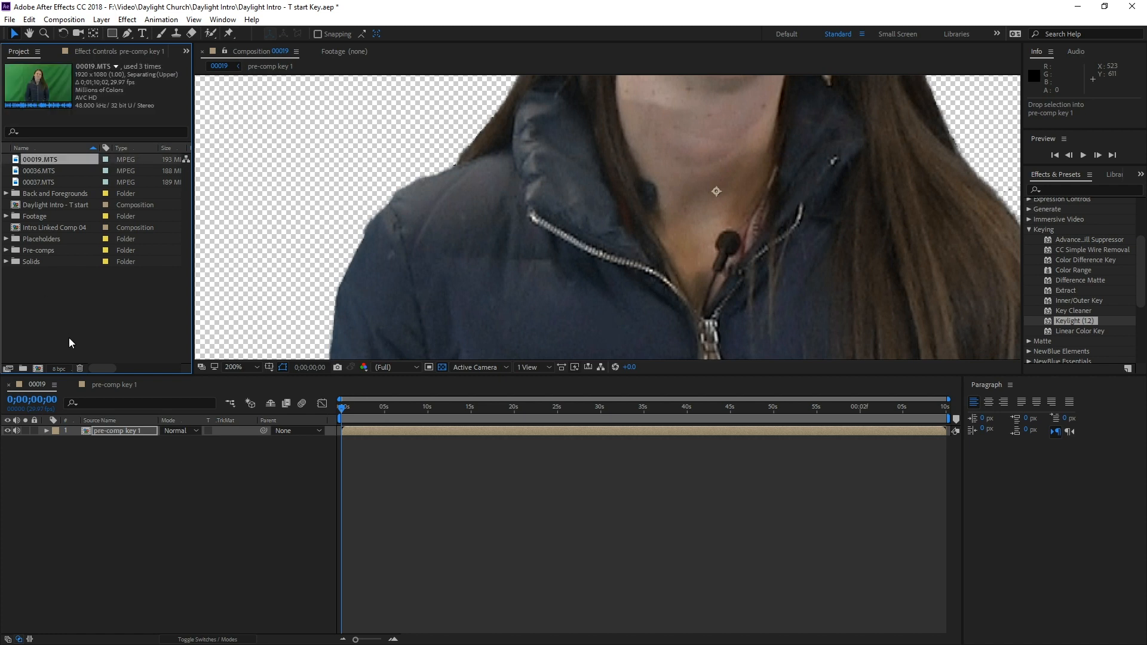
left_click(113, 387)
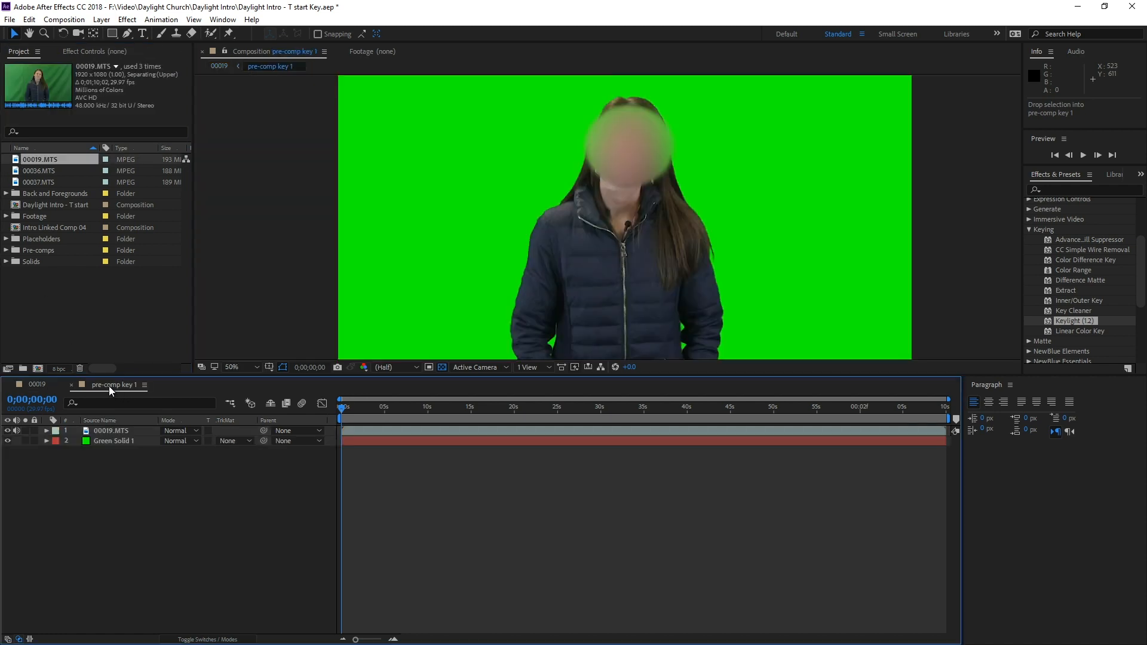
left_click(88, 431)
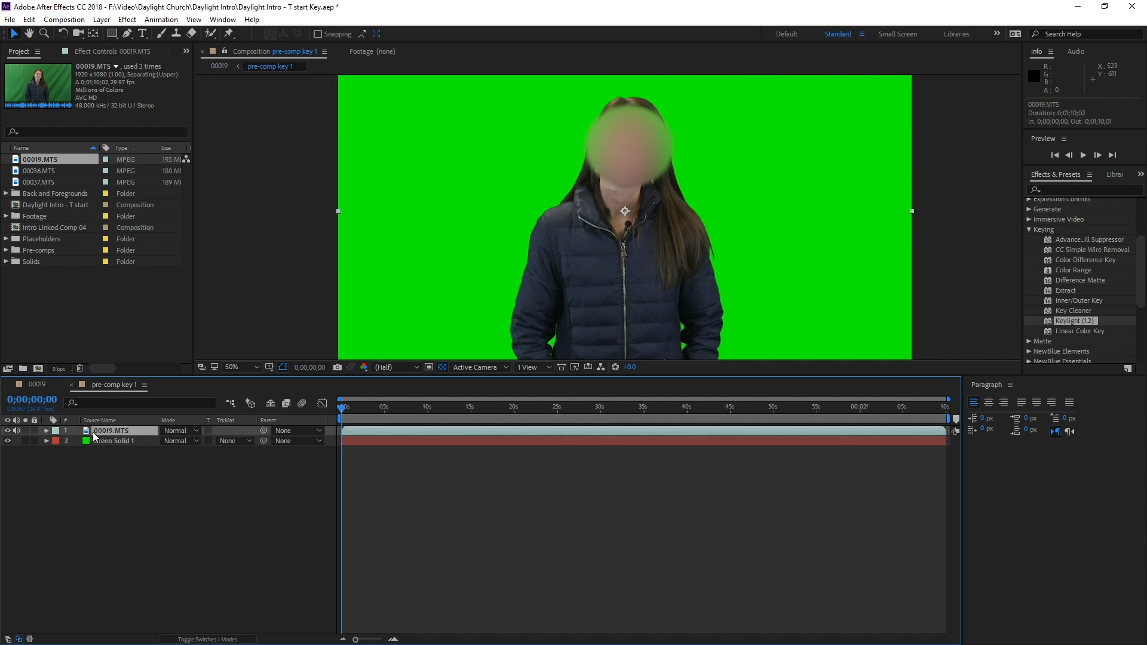
left_click(37, 385)
mouse_move(21, 160)
left_mouse_down()
mouse_move(56, 209)
mouse_move(72, 317)
mouse_move(59, 168)
mouse_move(23, 163)
left_mouse_up()
left_click_drag(55, 421, 54, 430)
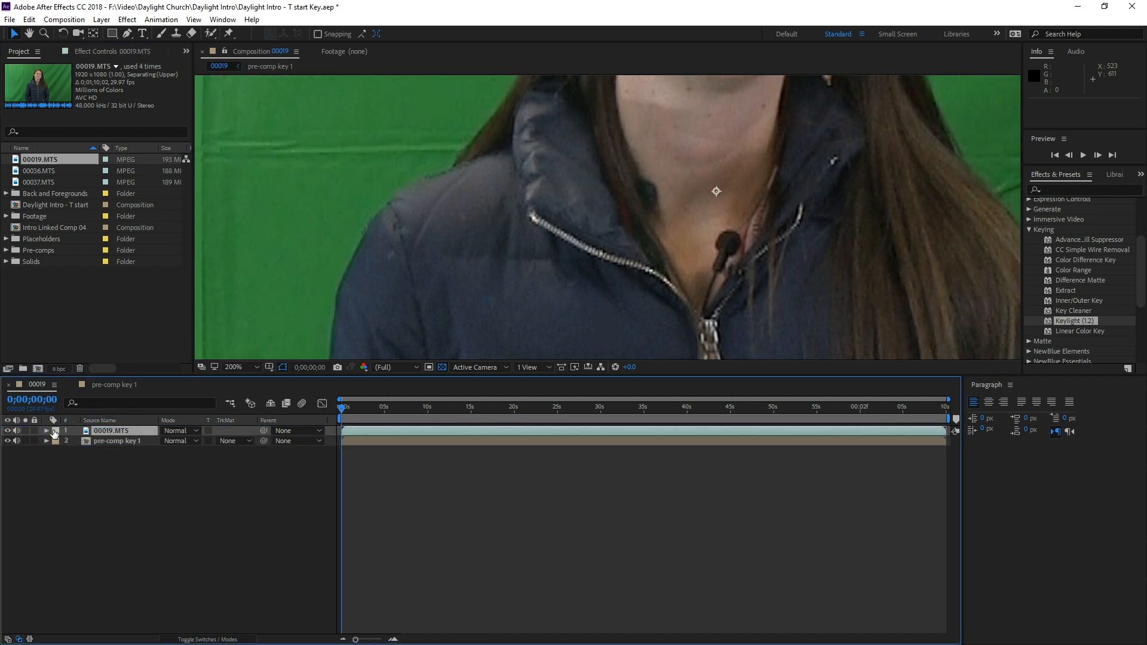
Draw a closed four-point Pen mask on the 00019.MTS layer around the collar, neck and upper zipper
scroll(513, 196, "down", 4)
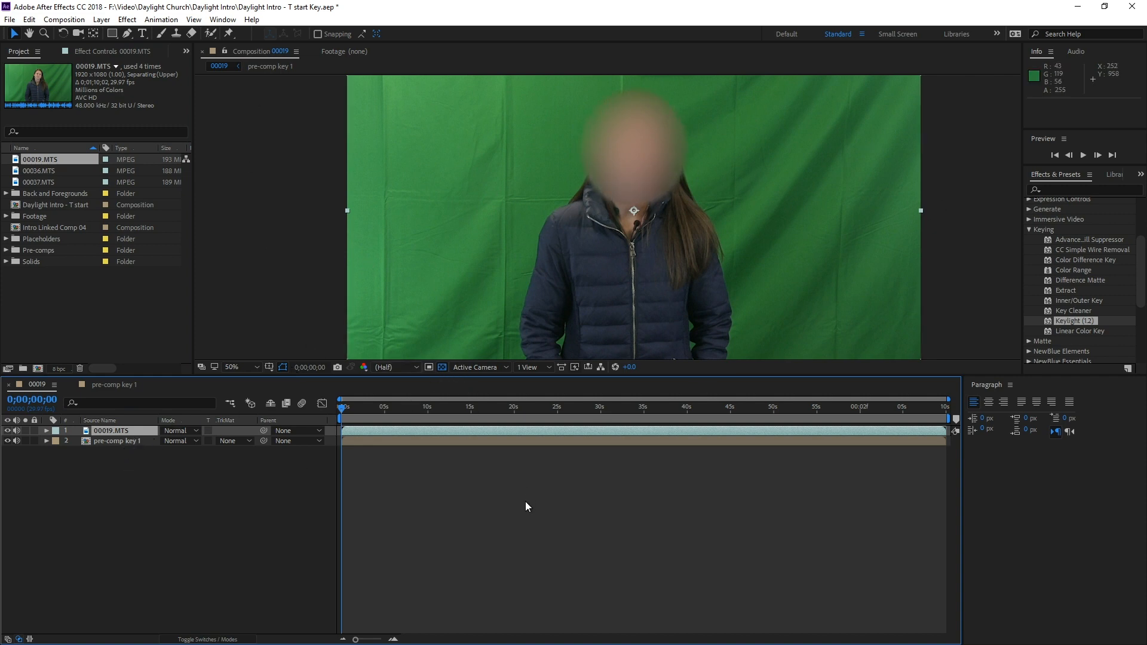
left_click(127, 34)
scroll(583, 258, "up", 3)
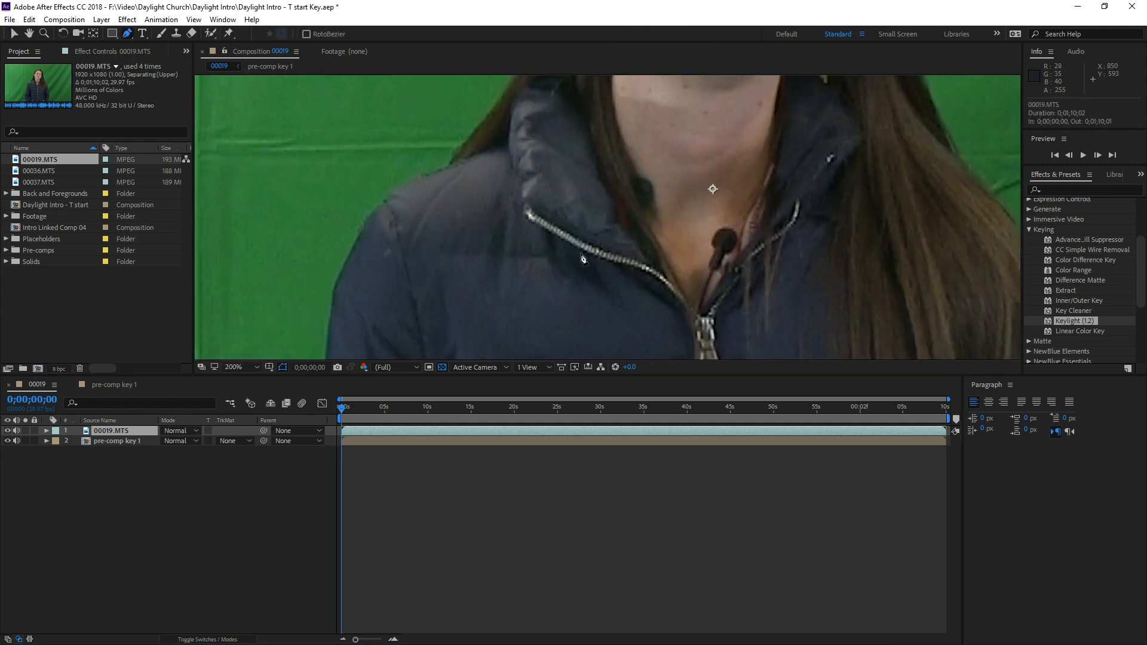
left_click_drag(622, 326, 579, 269)
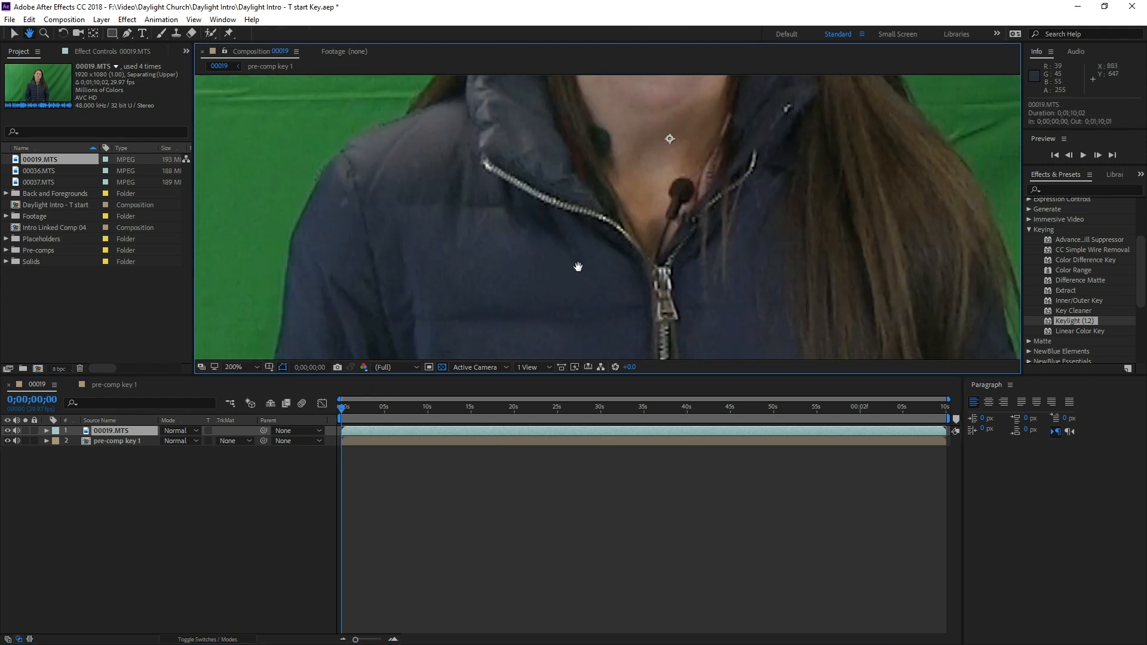
left_click(569, 311)
left_click(825, 212)
left_click(716, 87)
left_click(457, 146)
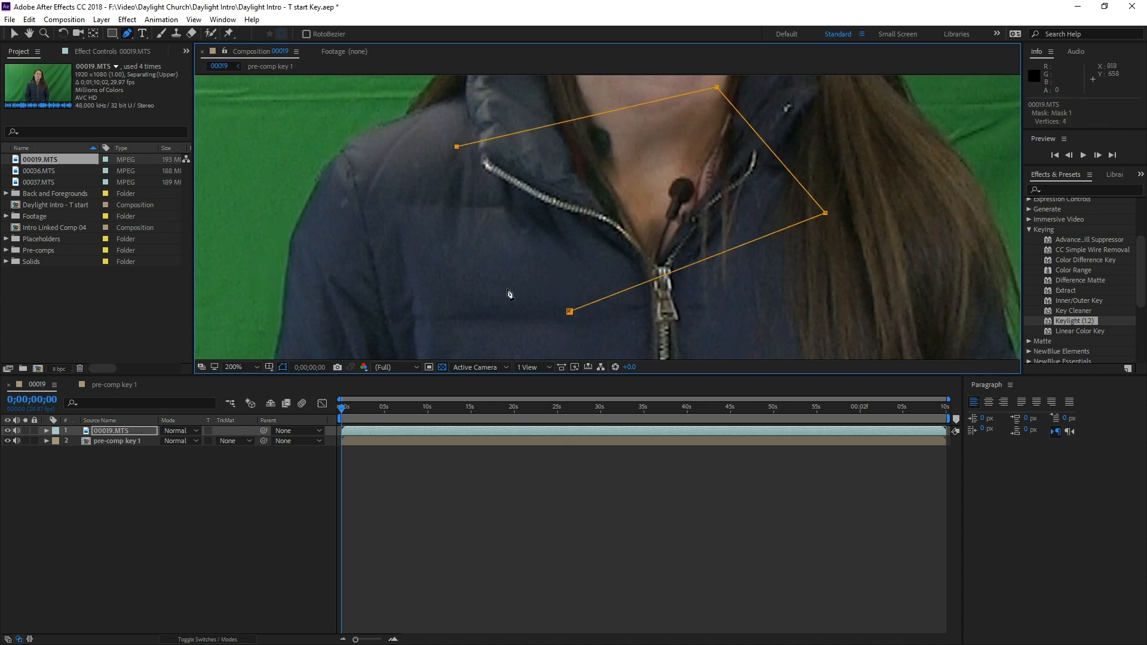
left_click(569, 311)
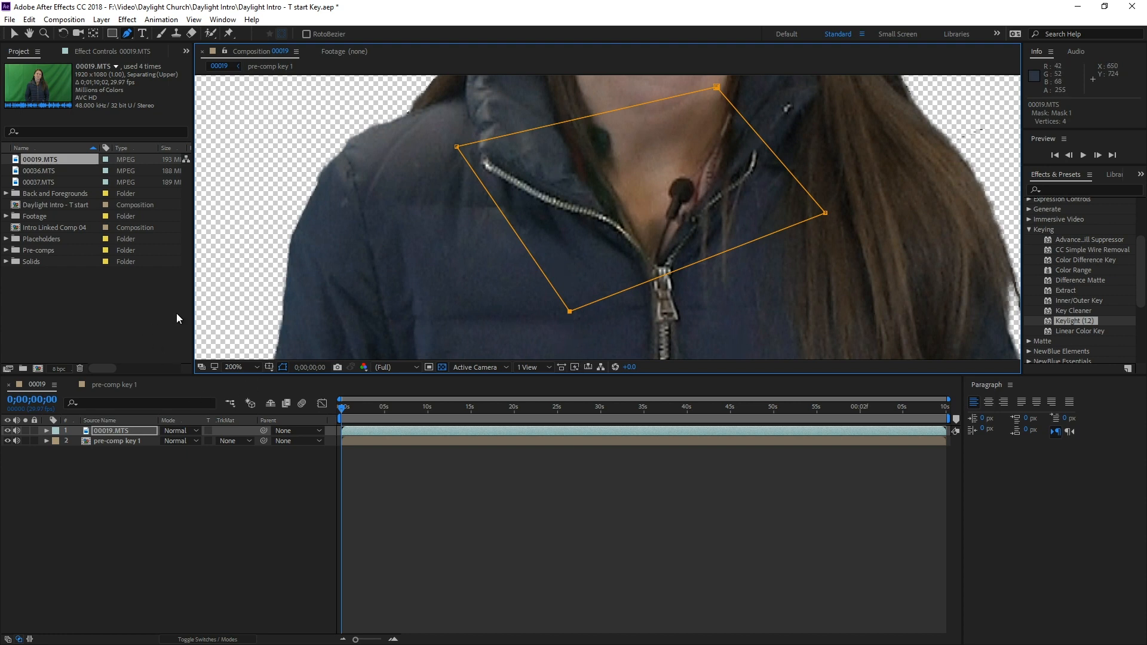
Add Yellow Solid 1 from the Solids folder as the bottom layer of the 00019 composition
left_click(6, 262)
left_click(29, 295)
left_click_drag(29, 295, 37, 505)
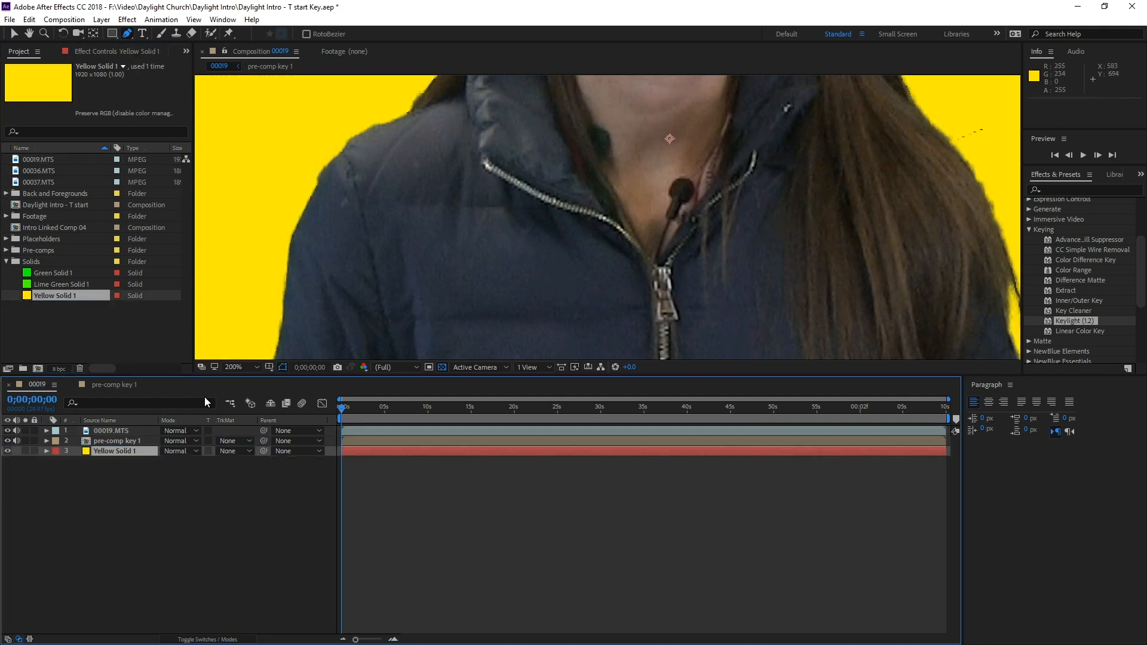
Compare the collar area with Yellow Solid 1 shown and hidden, and leave the solid hidden
scroll(586, 157, "up", 1)
left_click_drag(584, 154, 616, 248)
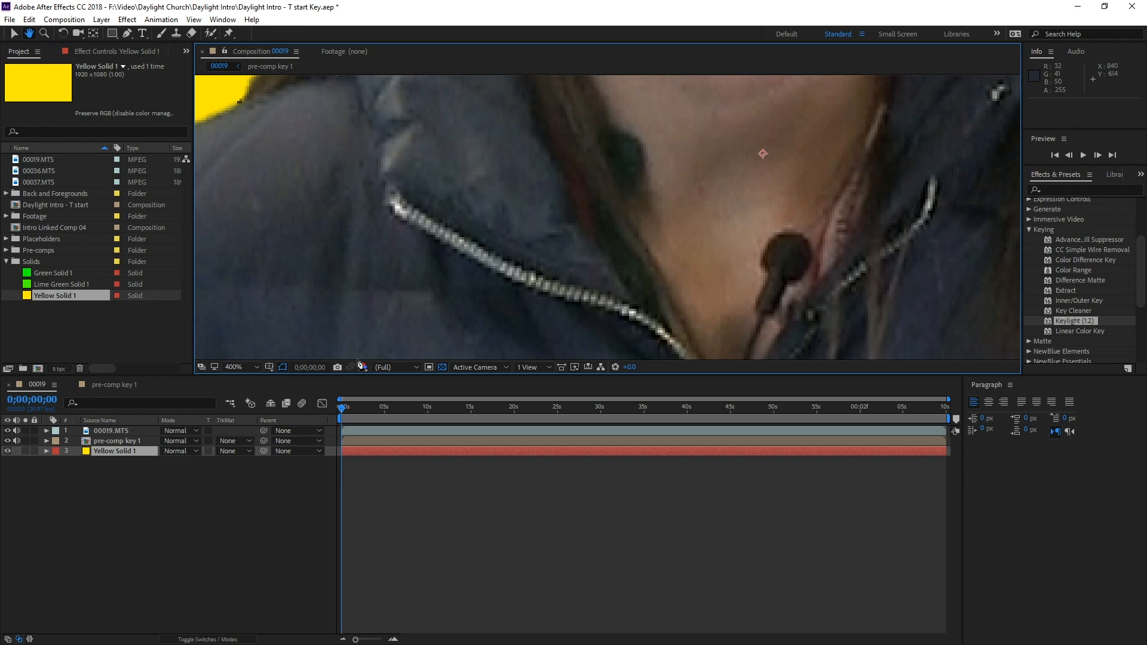
left_click(7, 450)
left_click(7, 451)
left_click(7, 450)
left_click(7, 450)
left_click(7, 450)
left_click(7, 450)
left_click(7, 449)
left_click(7, 449)
left_click(7, 450)
left_click(7, 450)
left_click(7, 451)
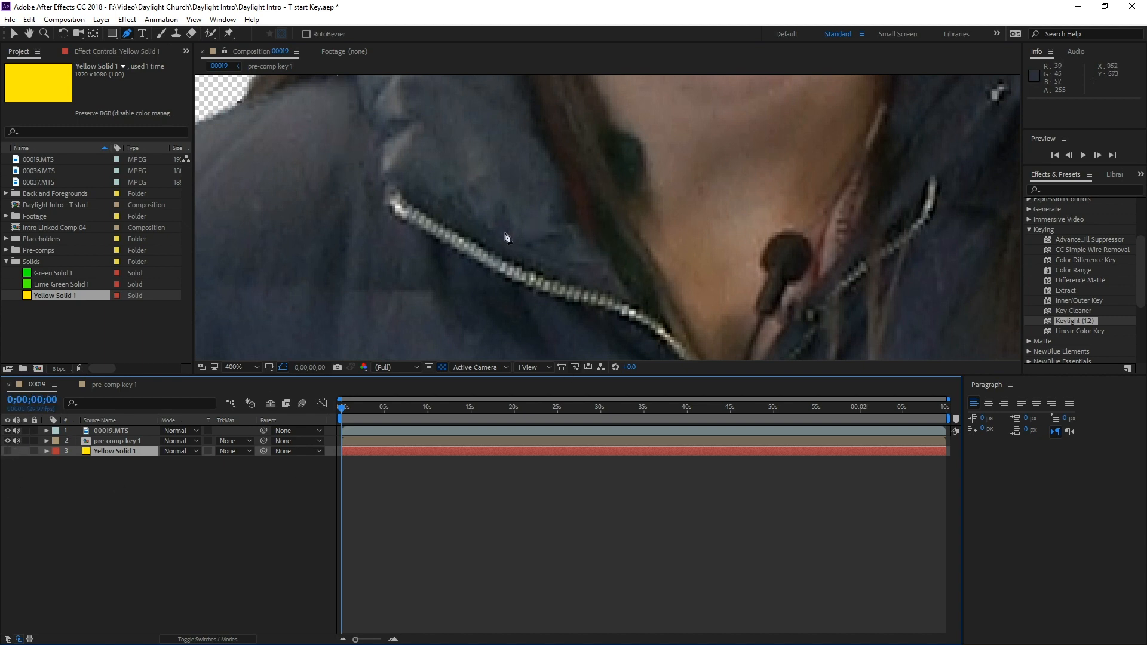
Select the 00019.MTS layer and check its mask outline around the collar up close
left_click(107, 430)
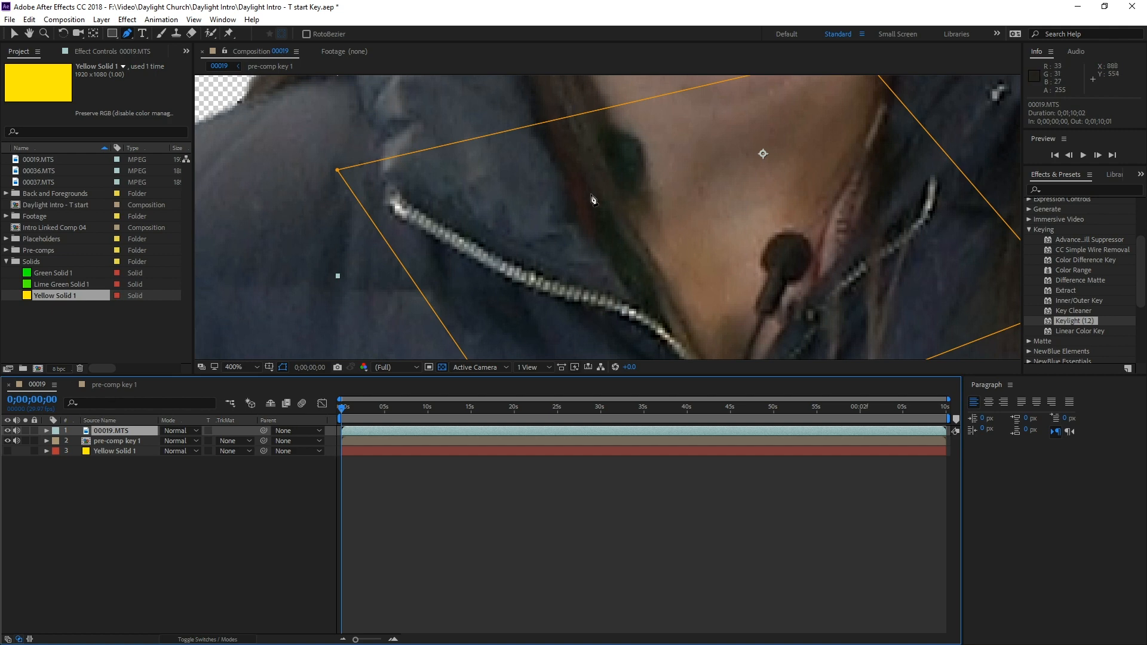
mouse_move(565, 248)
left_mouse_down()
mouse_move(527, 220)
mouse_move(549, 237)
left_mouse_up()
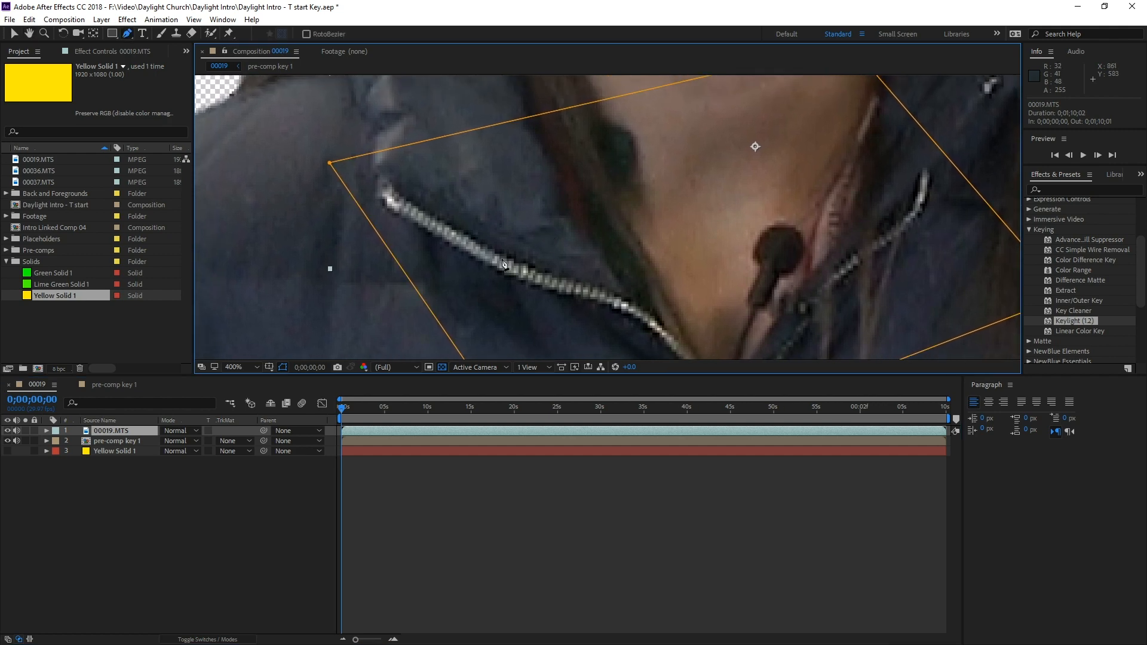